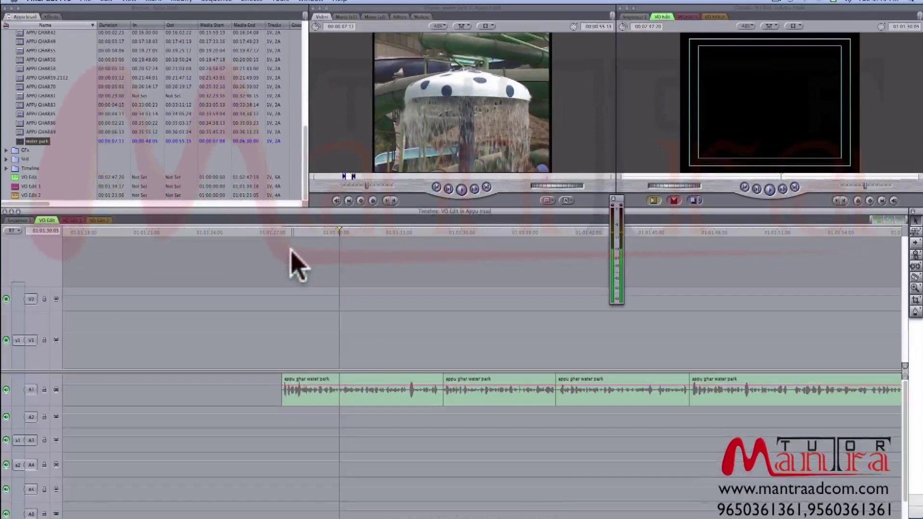
- Mark a timeline In point at 01:01:26:08, shortly before the first appu ghar water park voice-over clip
scroll(266, 255, "right", 1)
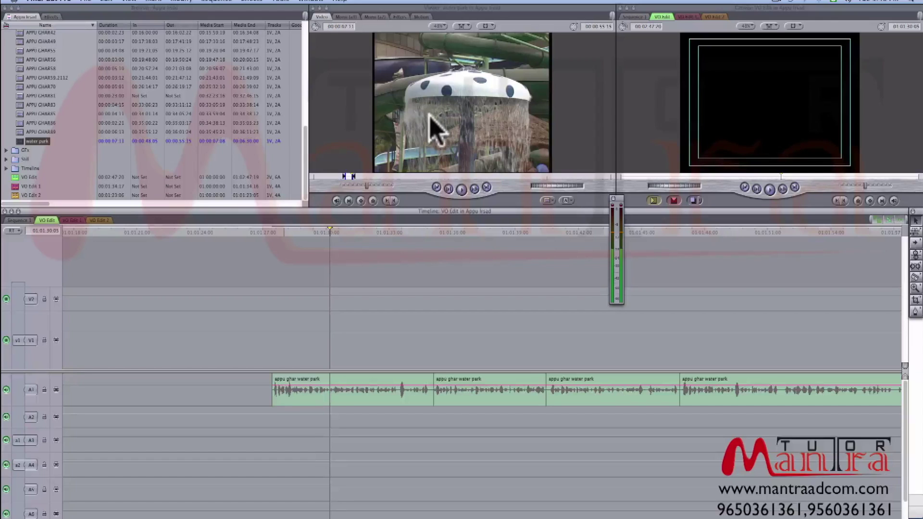
left_click(249, 230)
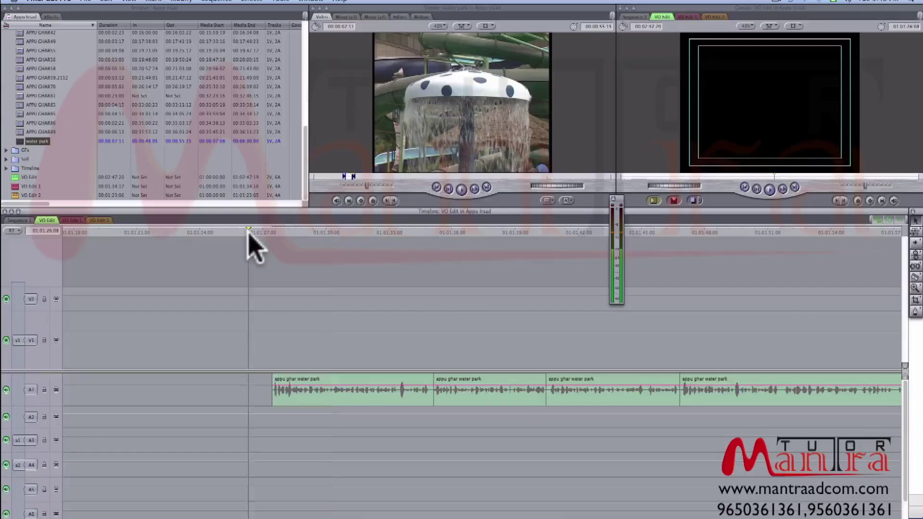
key("i")
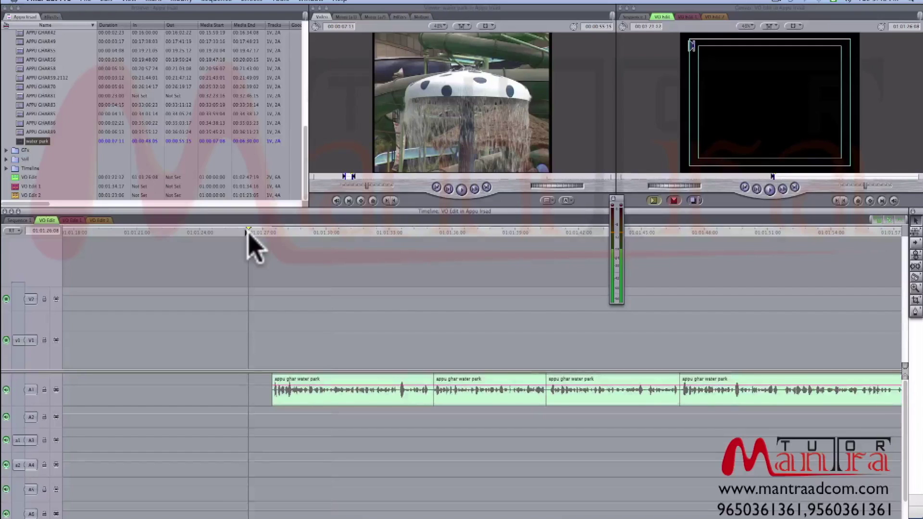
- Listen to the opening of the voice-over and mark the timeline Out point at 01:01:29:15
key("space")
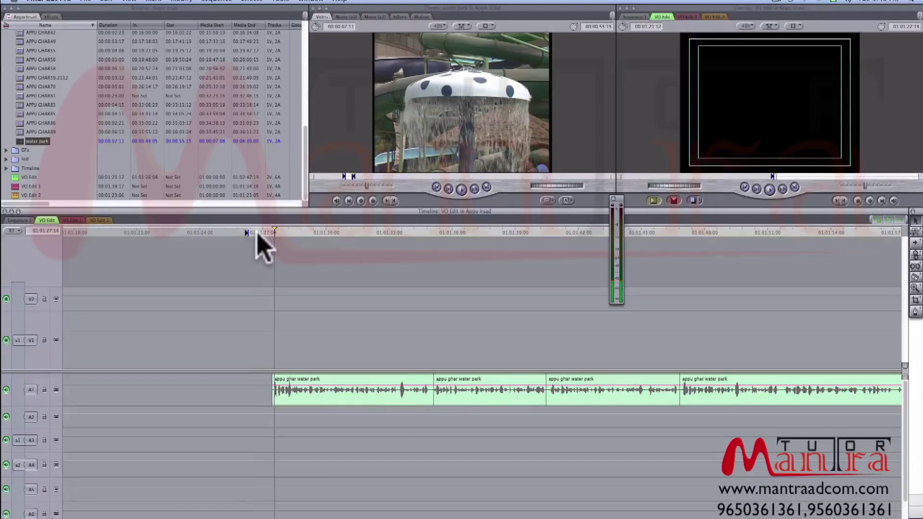
left_click(258, 232)
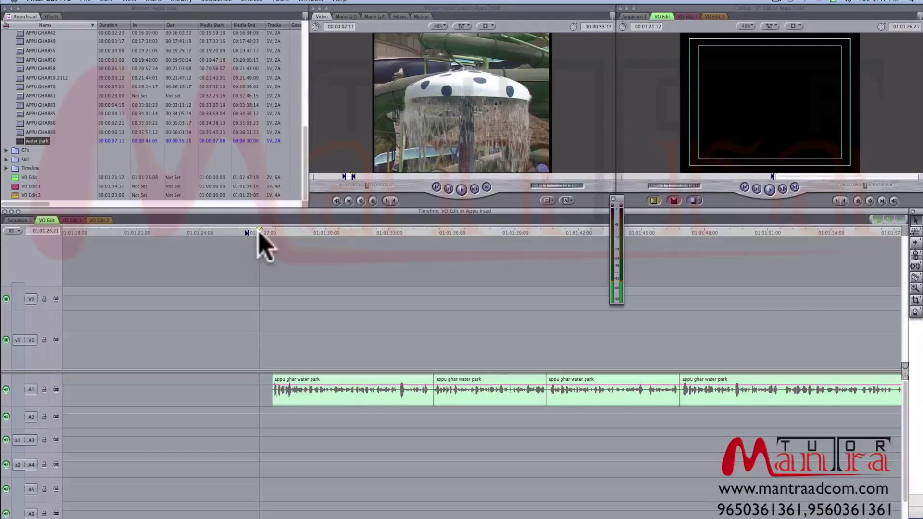
left_click_drag(248, 232, 262, 233)
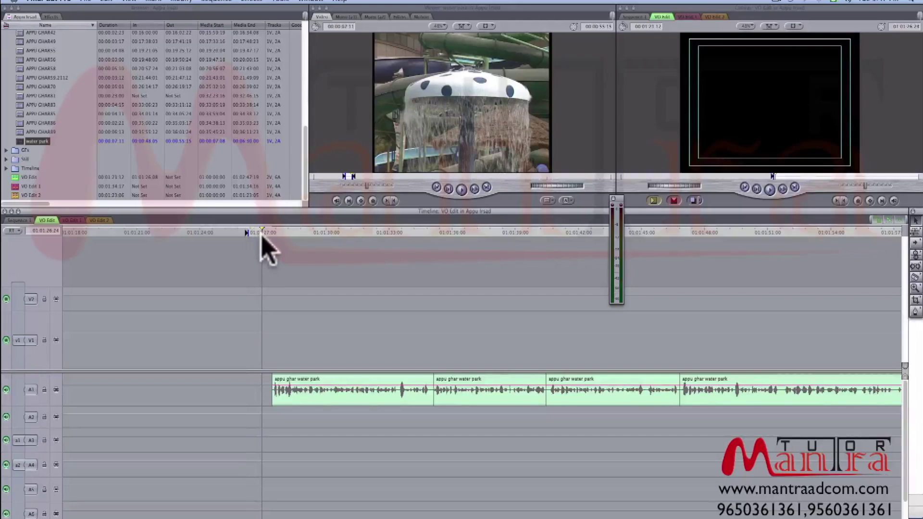
key("space")
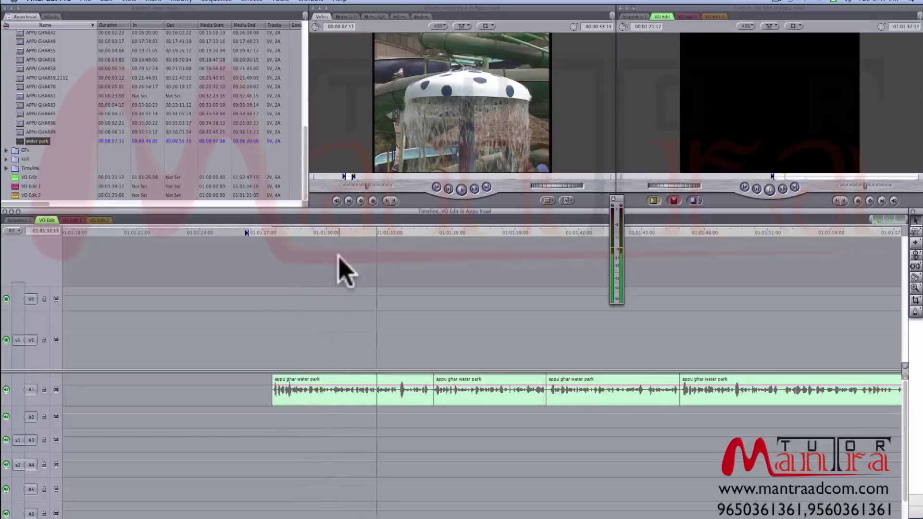
key("space")
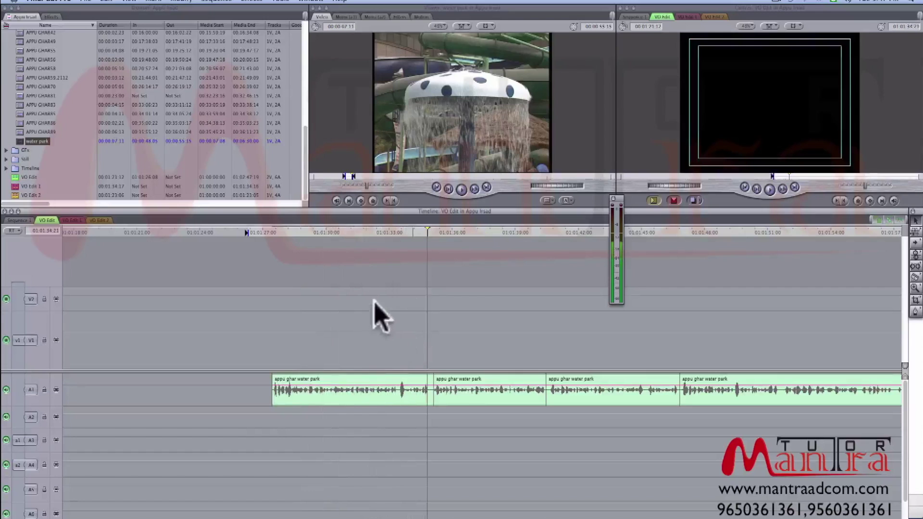
left_click(272, 234)
key("space")
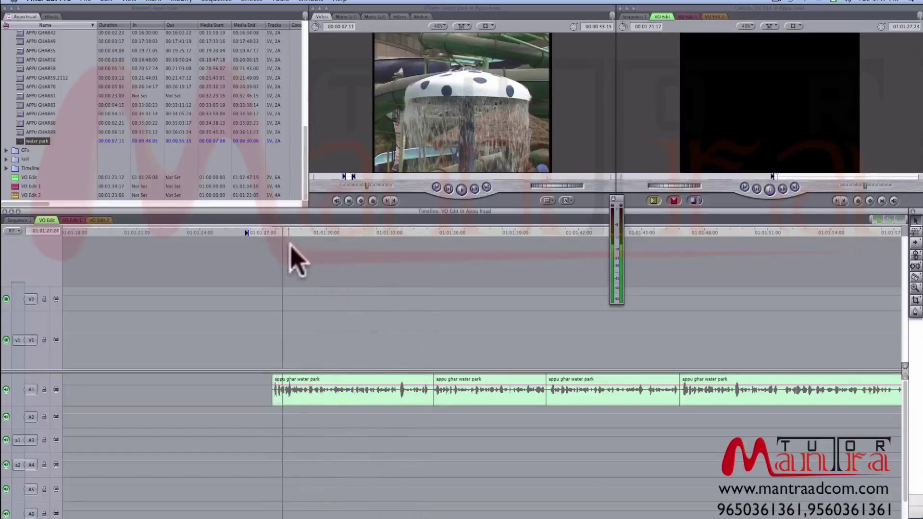
key("space")
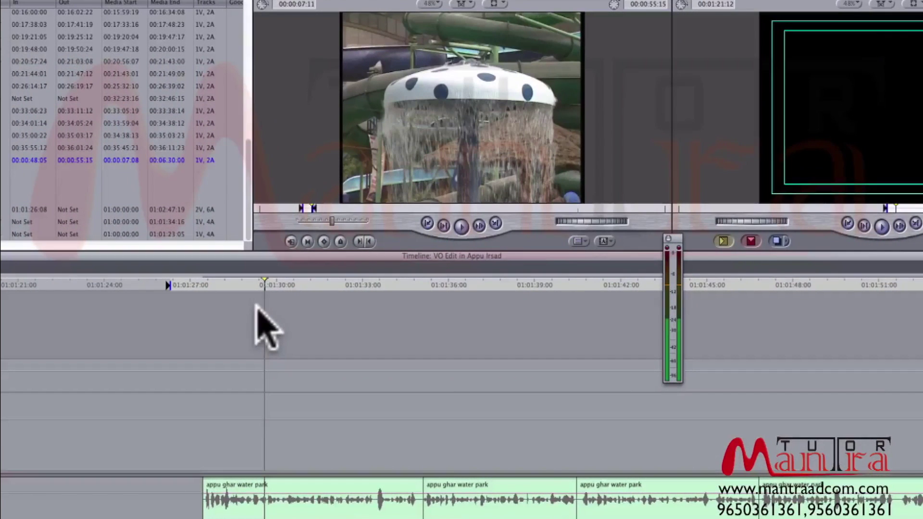
key("o")
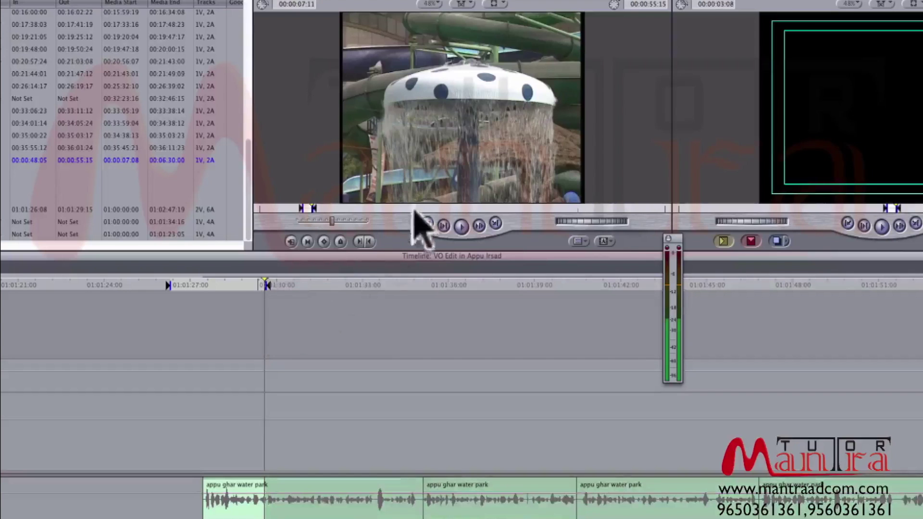
- Set the water park source In point on the wide pool shot at 00:01:34:00 and overwrite it into the marked timeline range
left_click(377, 207)
left_click_drag(377, 207, 351, 215)
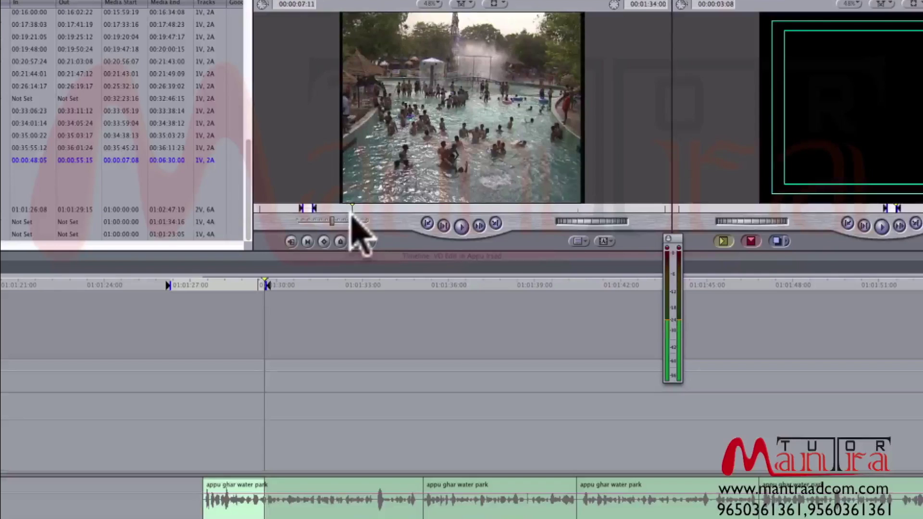
key("i")
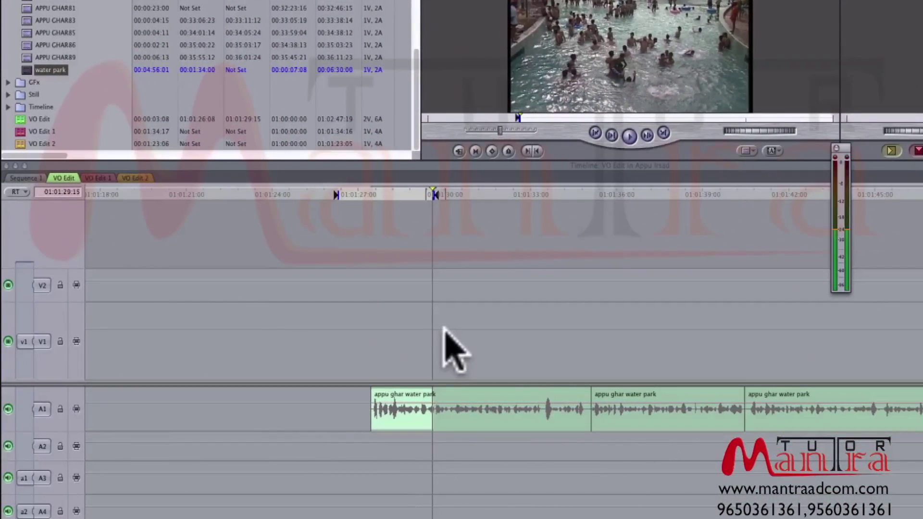
key("F10")
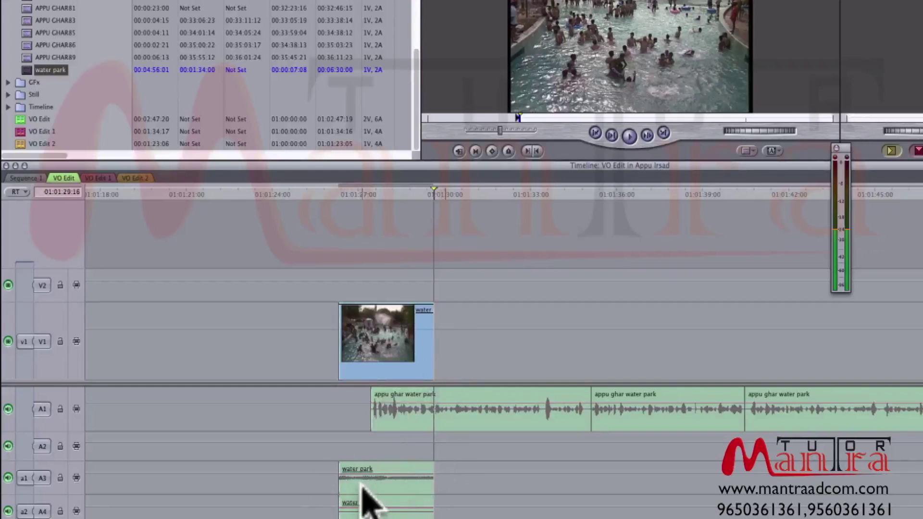
- Delete the inserted water park clip's audio from tracks A3 and A4, keeping its video on V1
left_click(44, 479)
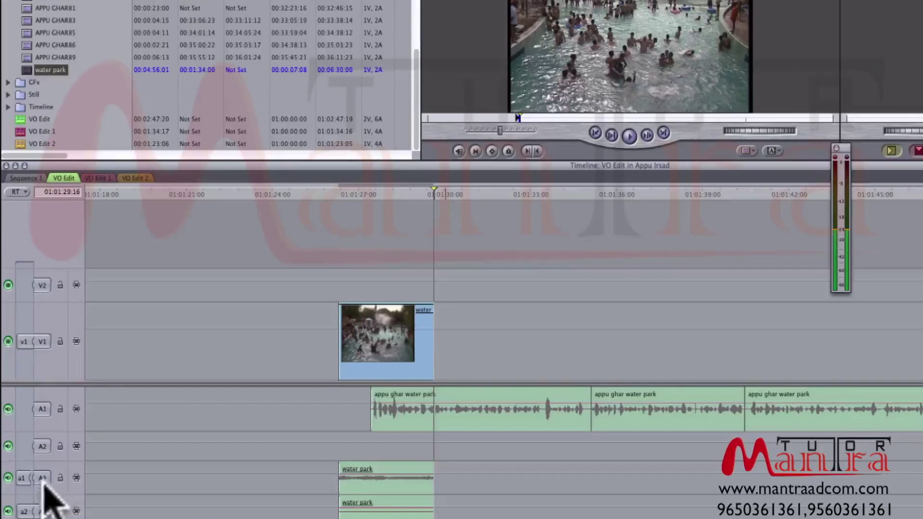
left_click(44, 509)
left_click(429, 490)
left_click(469, 492)
left_click(413, 490)
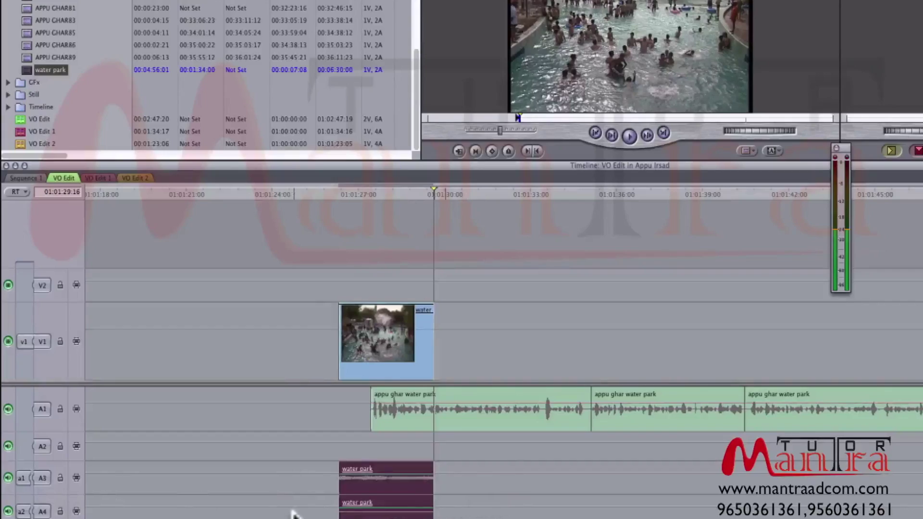
key("Delete")
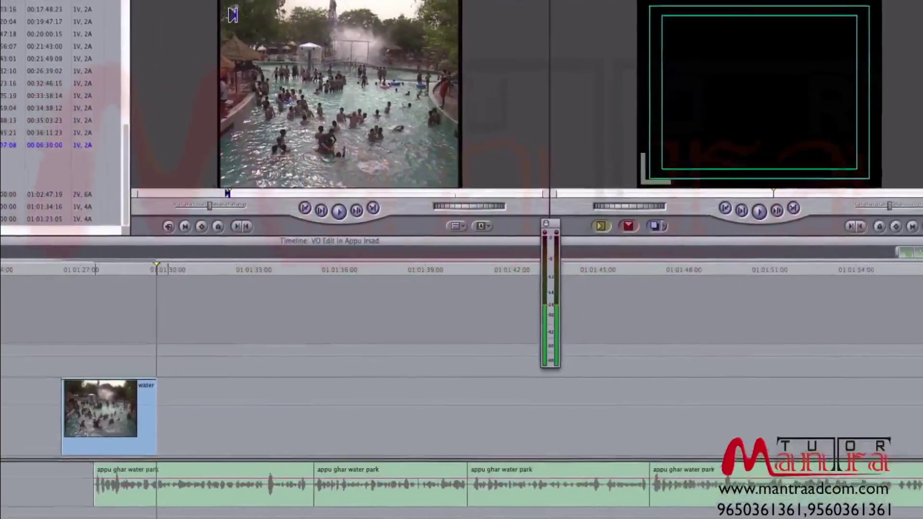
- Play past the pool shot and extend its end on V1 to about 01:01:30:00
key("Up")
key("space")
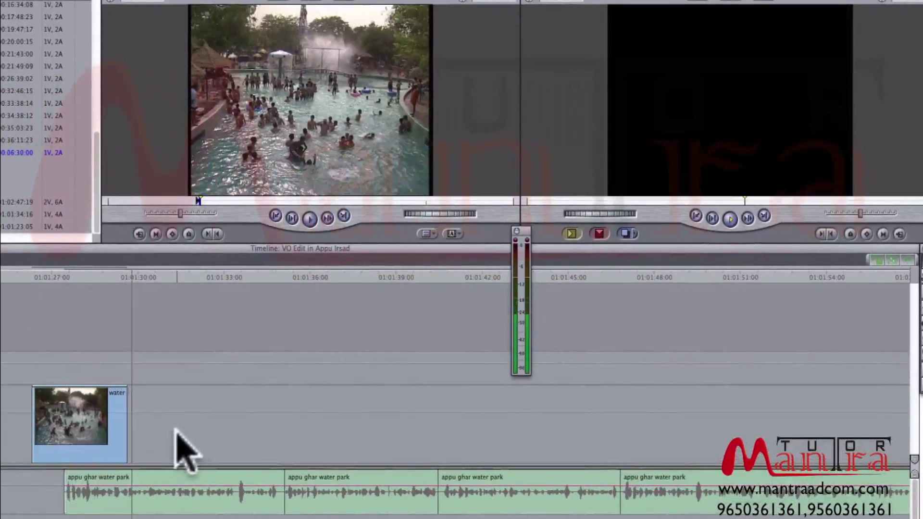
left_click_drag(129, 414, 138, 414)
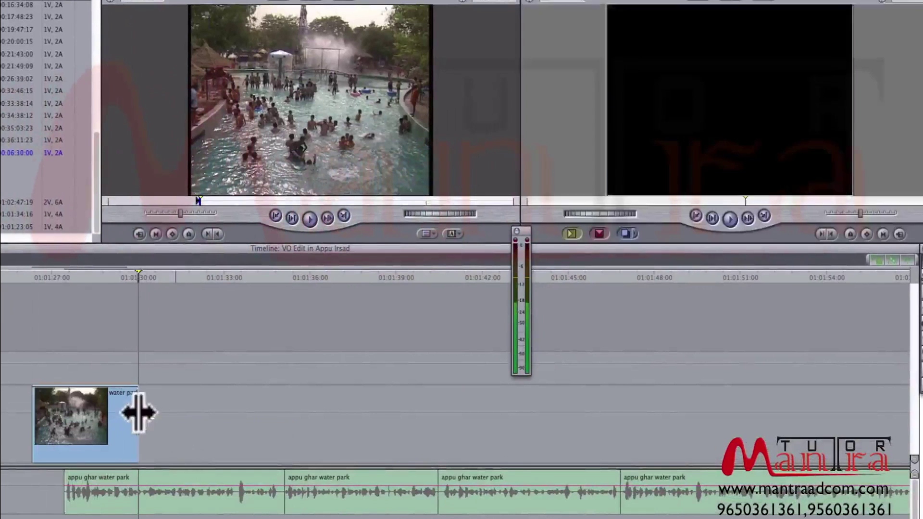
- Listen to the next voice-over phrase and mark it on the timeline from the pool shot's end to about 01:01:33
key("space")
left_click(145, 277)
key("space")
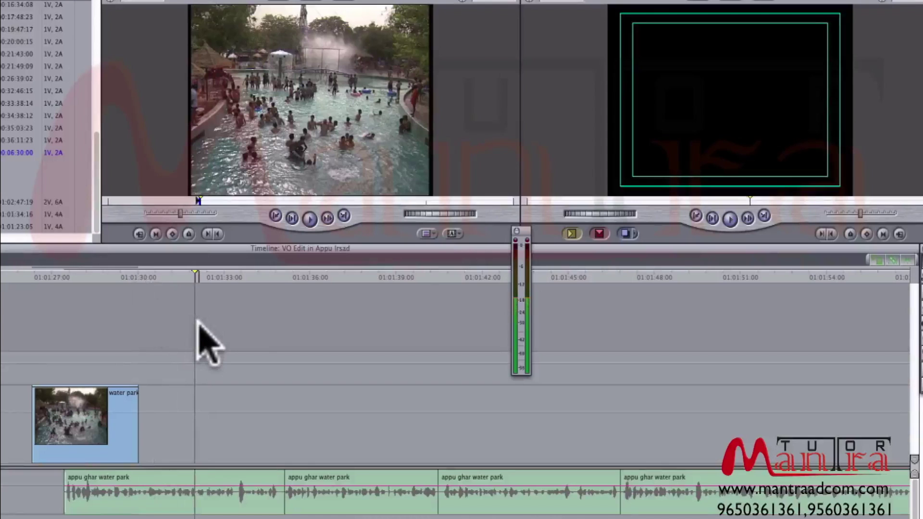
key("space")
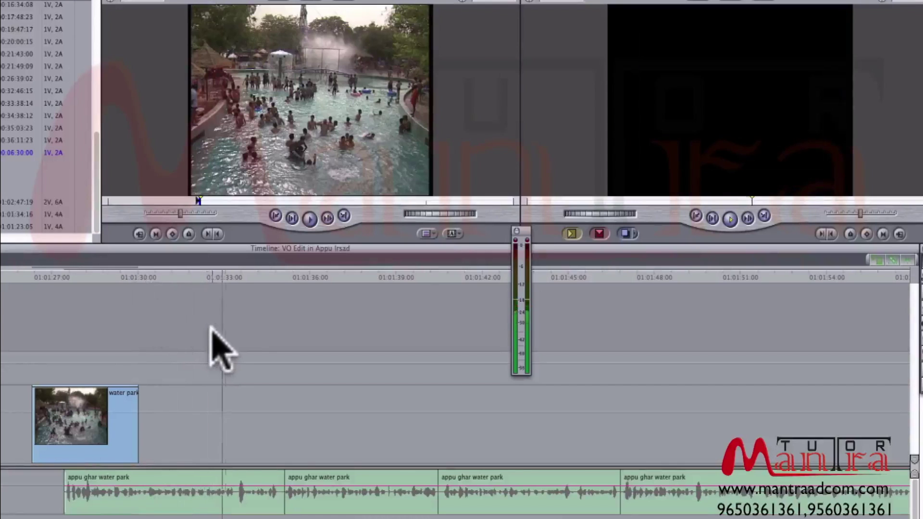
key("space")
left_click(142, 278)
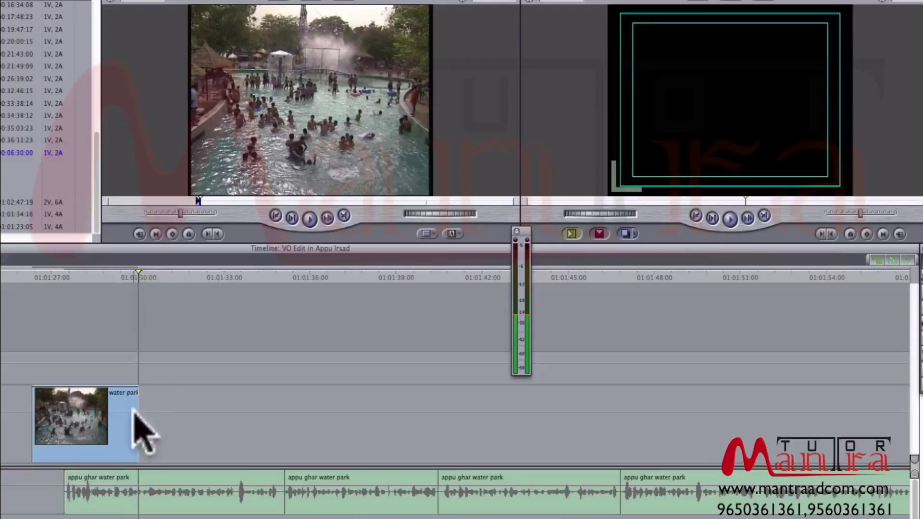
key("i")
key("space")
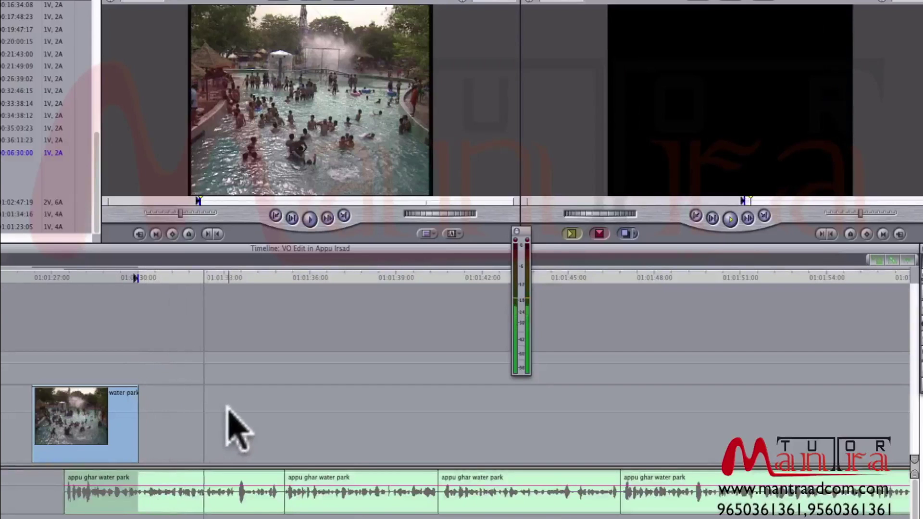
key("space")
left_click_drag(221, 276, 236, 278)
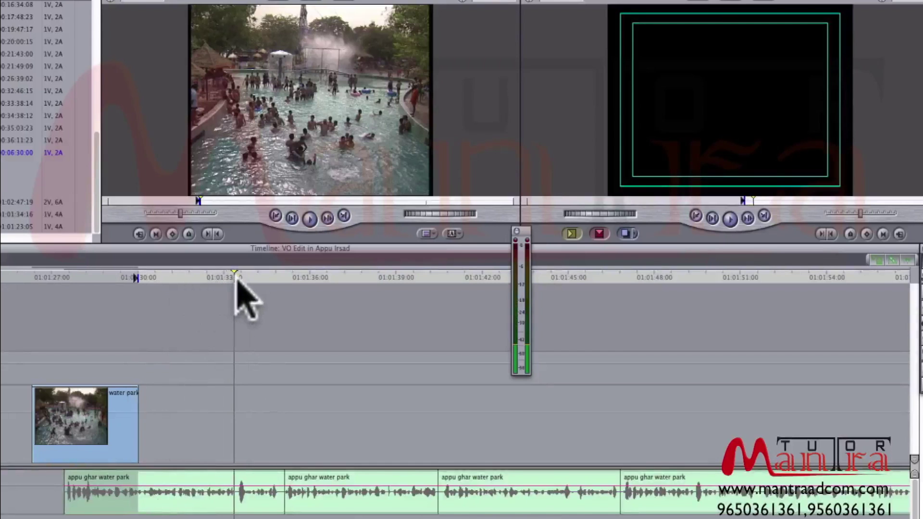
key("o")
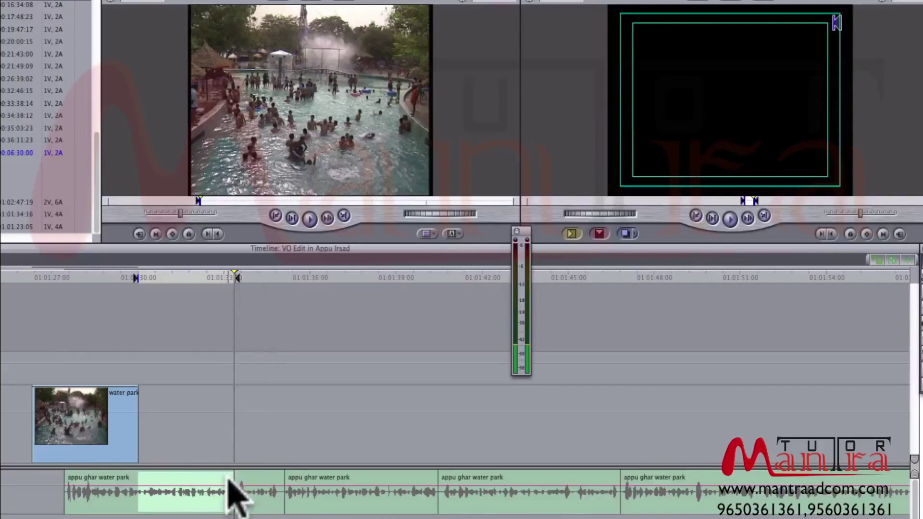
- Set the source In point on the misty shower frame shot with bathers and overwrite it into the marked range after the pool shot
left_click(214, 201)
left_click_drag(214, 202, 181, 203)
key("i")
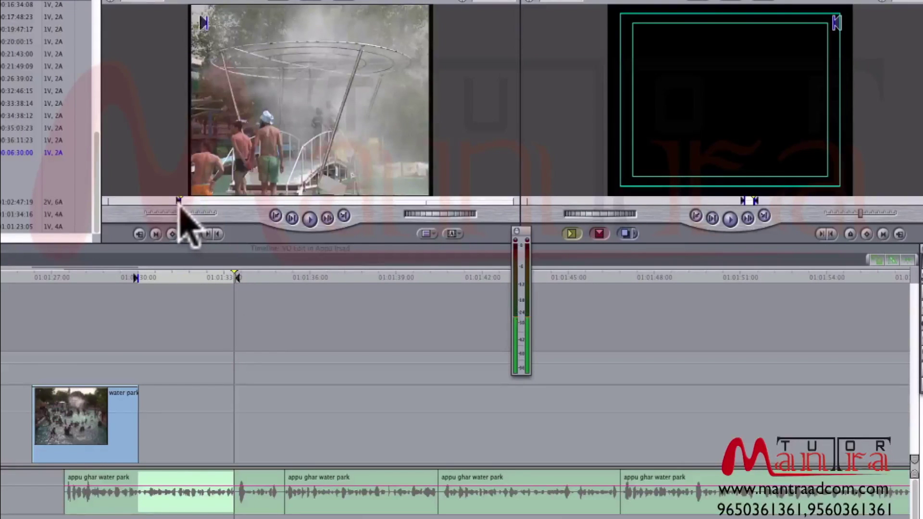
key("space")
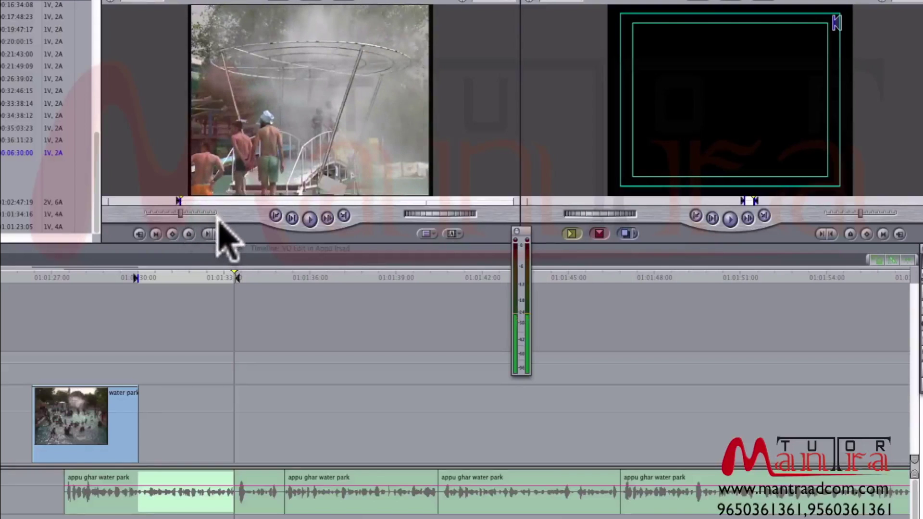
key("F10")
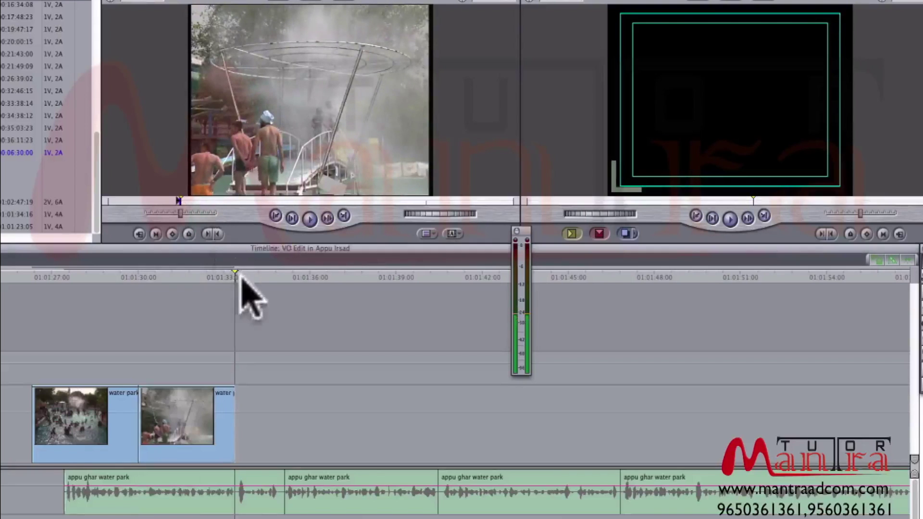
- Review the voice-over and mark the timeline range from the second video clip's end to the end of the first voice-over clip
left_click(143, 276)
key("space")
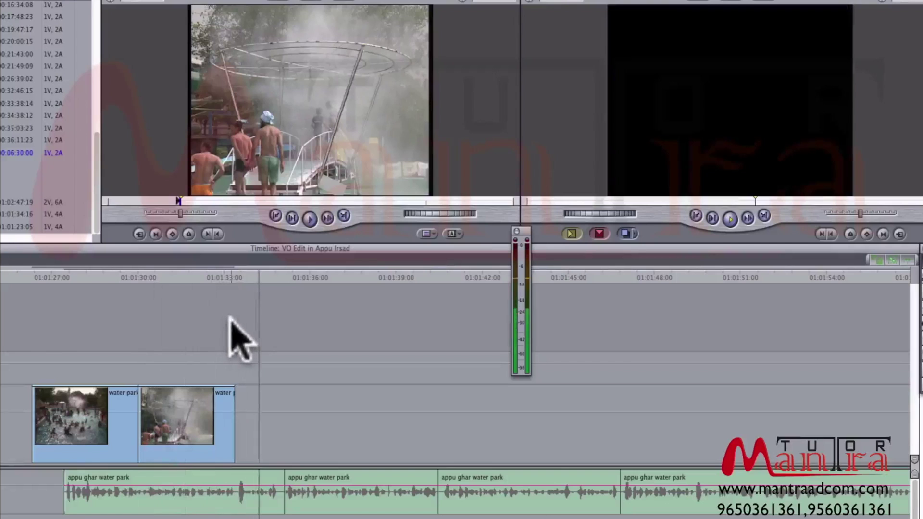
key("space")
key("Up")
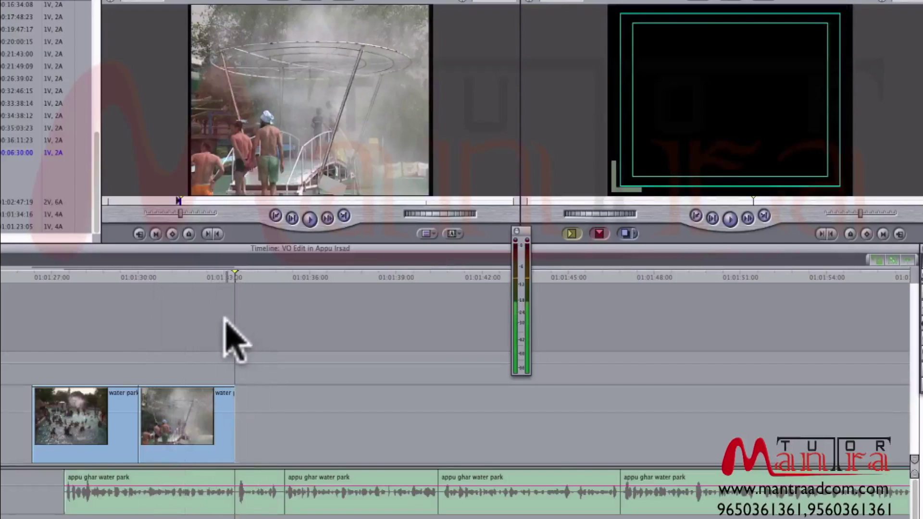
key("i")
key("space")
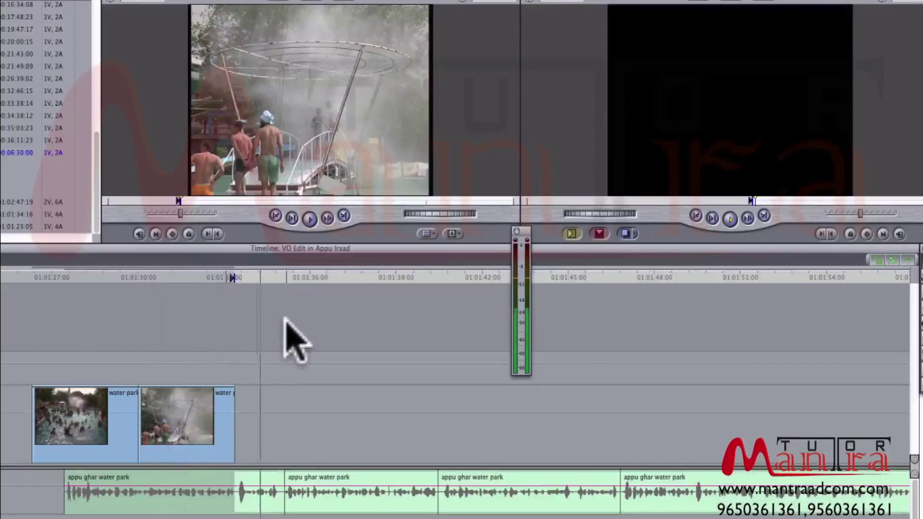
key("o")
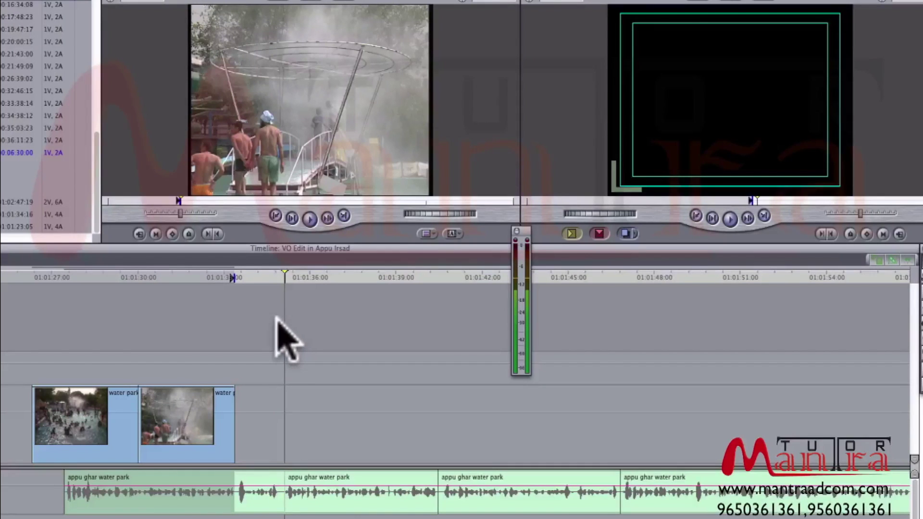
key("o")
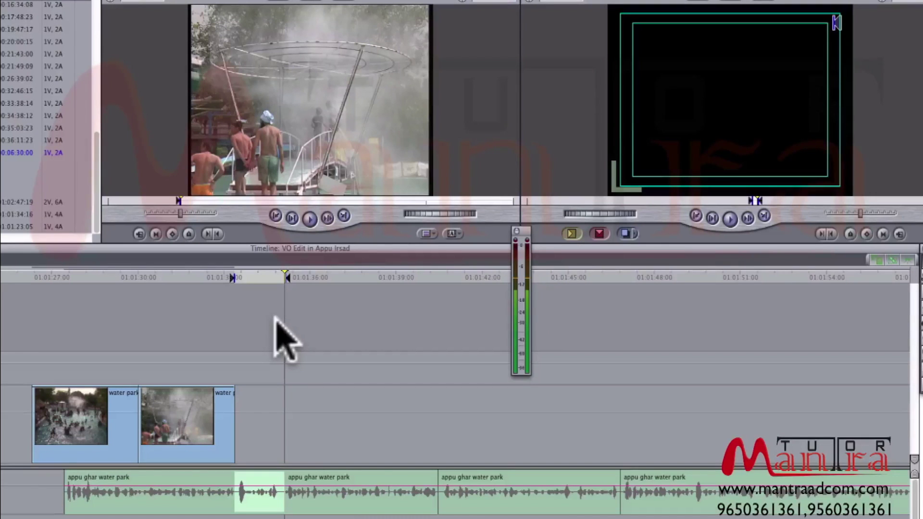
- Mark In and Out on the source shot of the mushroom fountain, overwrite it into the marked range, and play back the edit
left_click(216, 201)
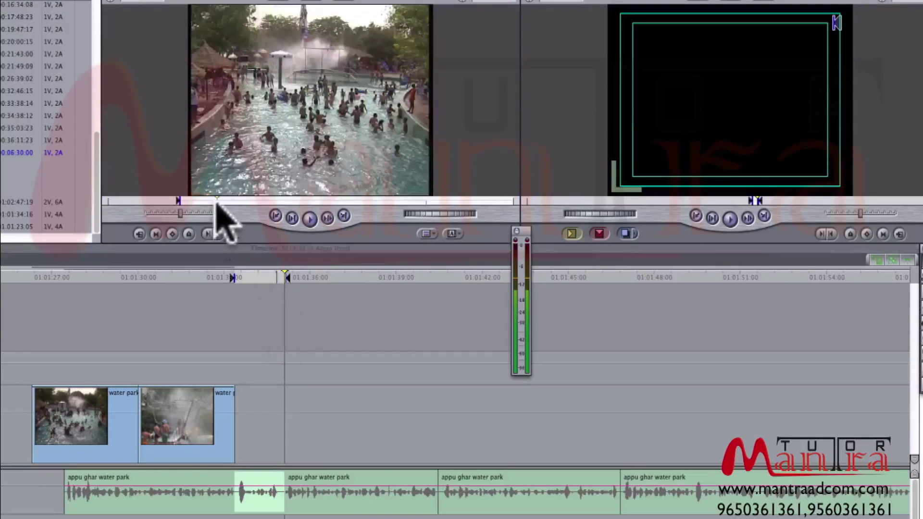
left_click_drag(216, 201, 242, 201)
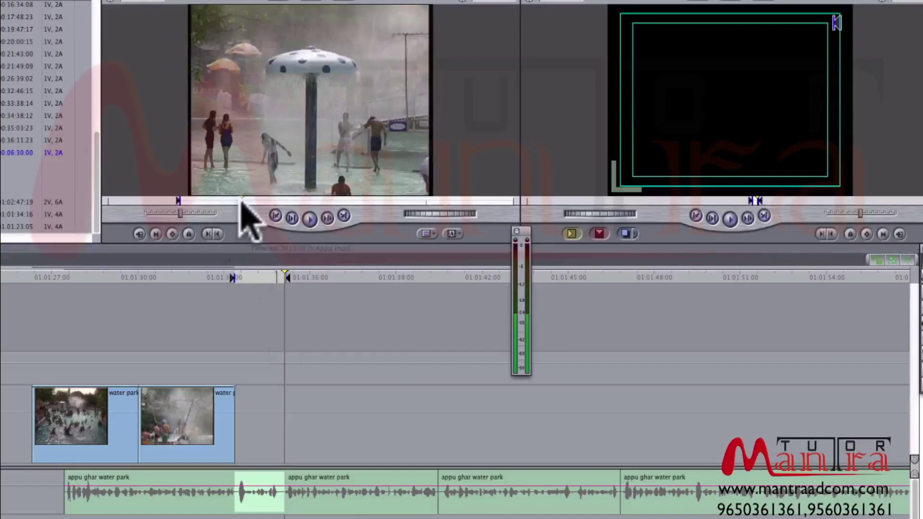
left_click(240, 201)
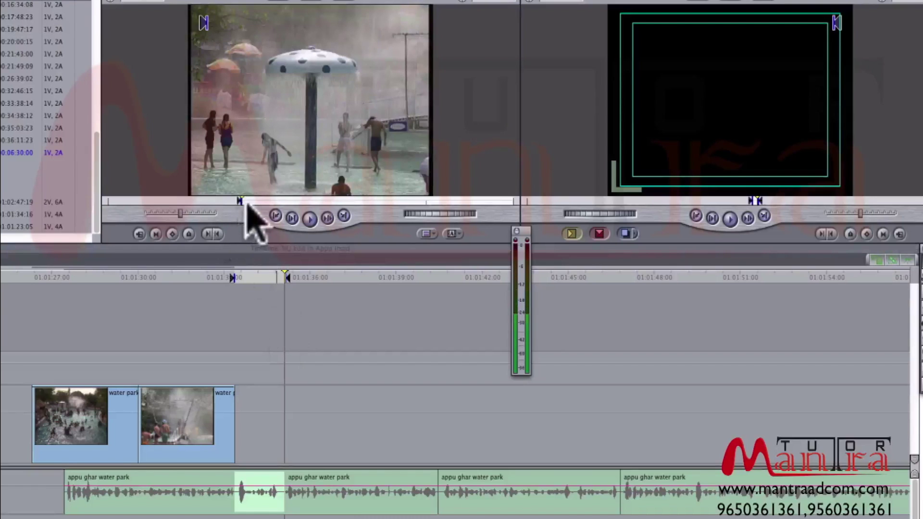
key("space")
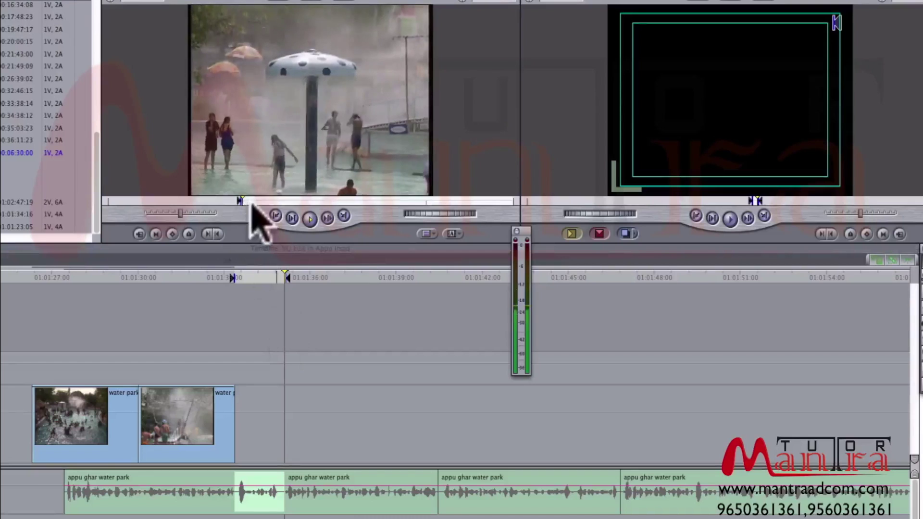
key("space")
key("o")
left_click(234, 278)
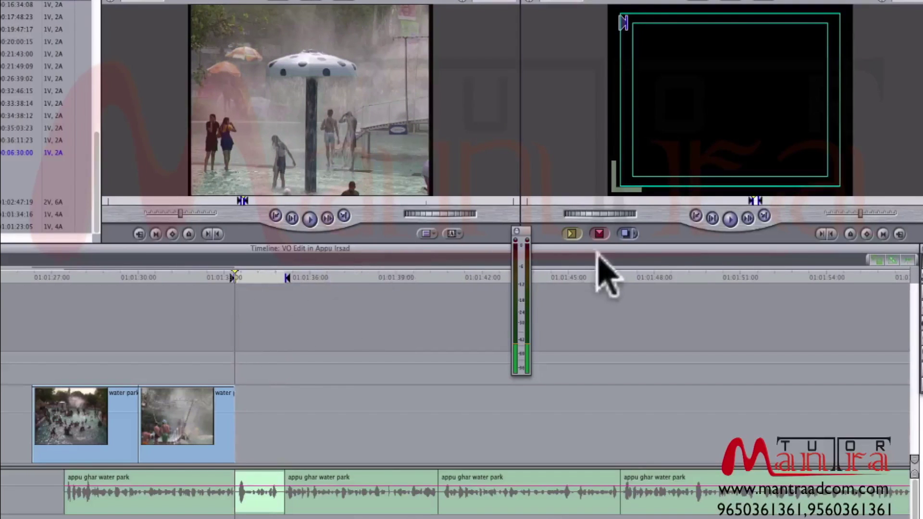
left_click(598, 234)
left_click_drag(192, 277, 68, 294)
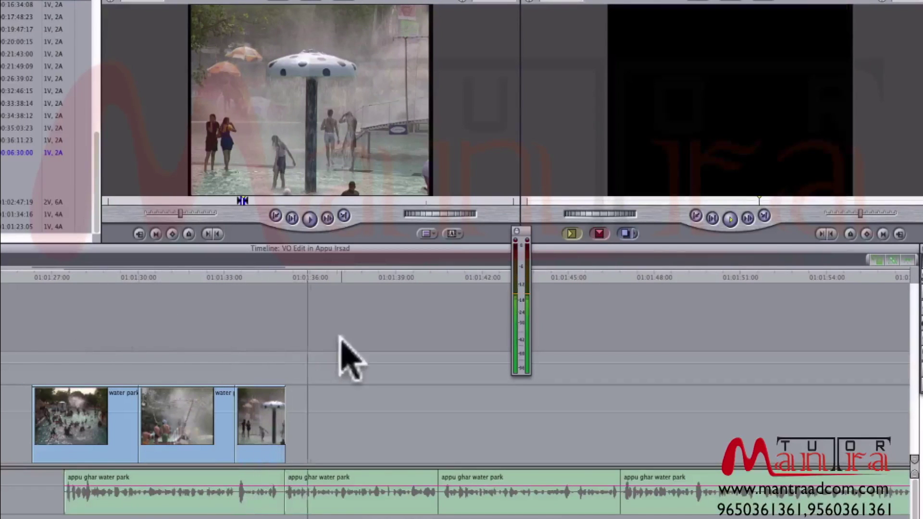
- Replace the mushroom fountain clip by overwriting it with a marked source shot of two women walking through the spray
left_click_drag(225, 274, 238, 294)
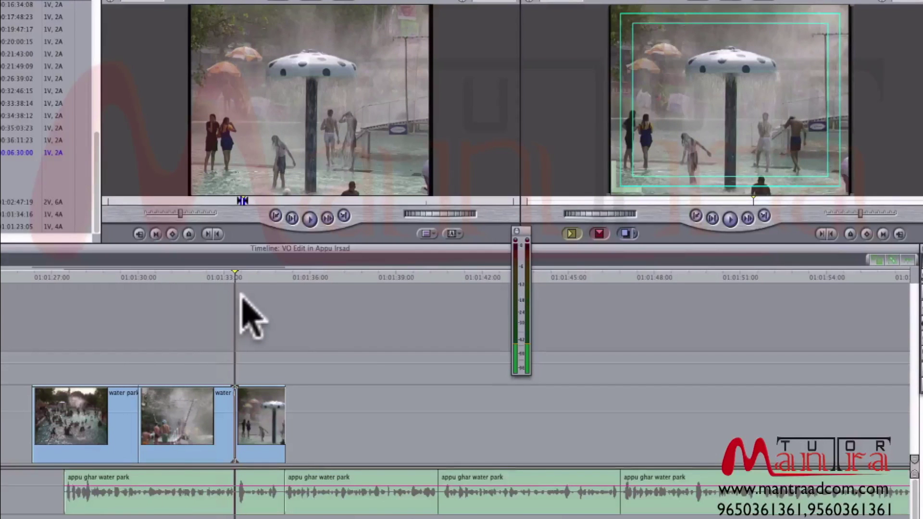
left_click(270, 423)
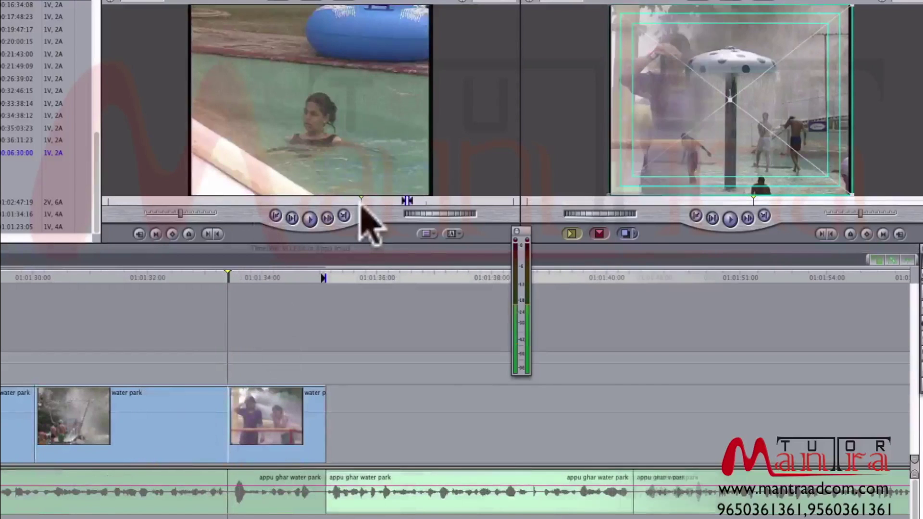
key("space")
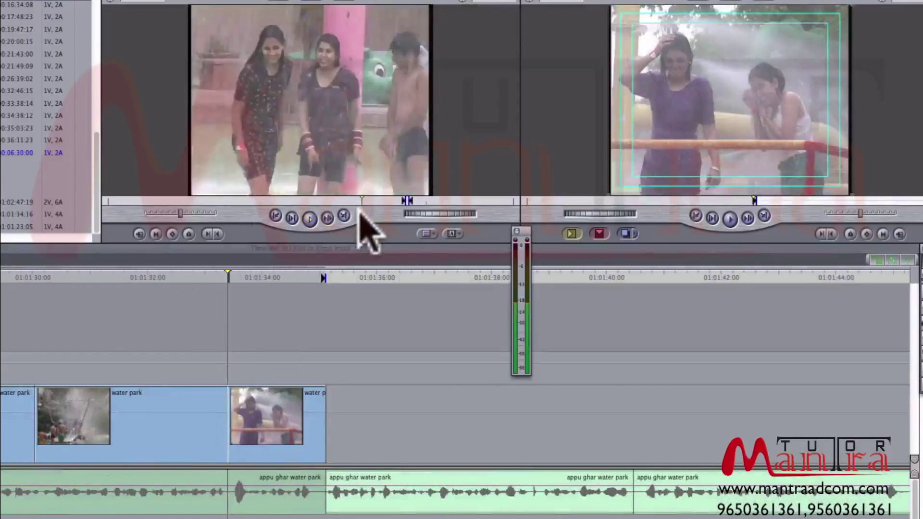
key("i")
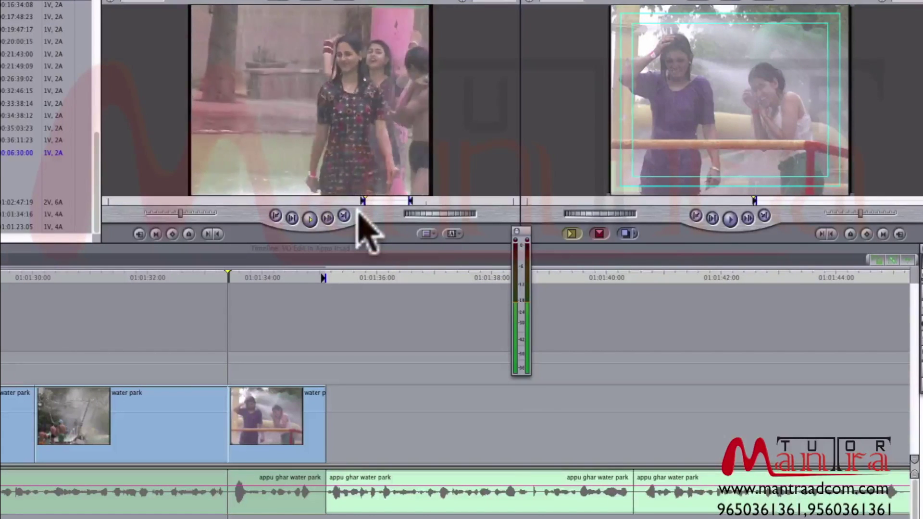
key("i")
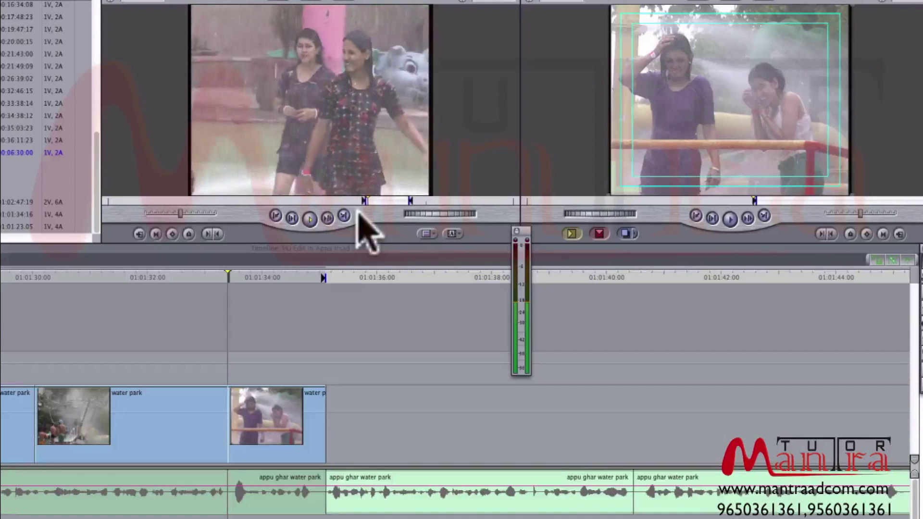
key("o")
left_click(599, 234)
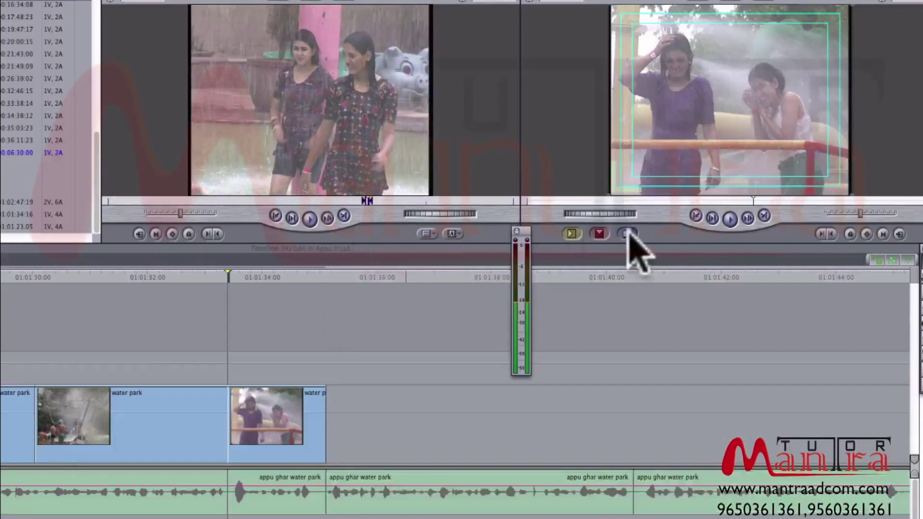
- Play the edit with the two women, and mark the timeline from that clip's end to about 01:01:36:18 along the voice-over
key("space")
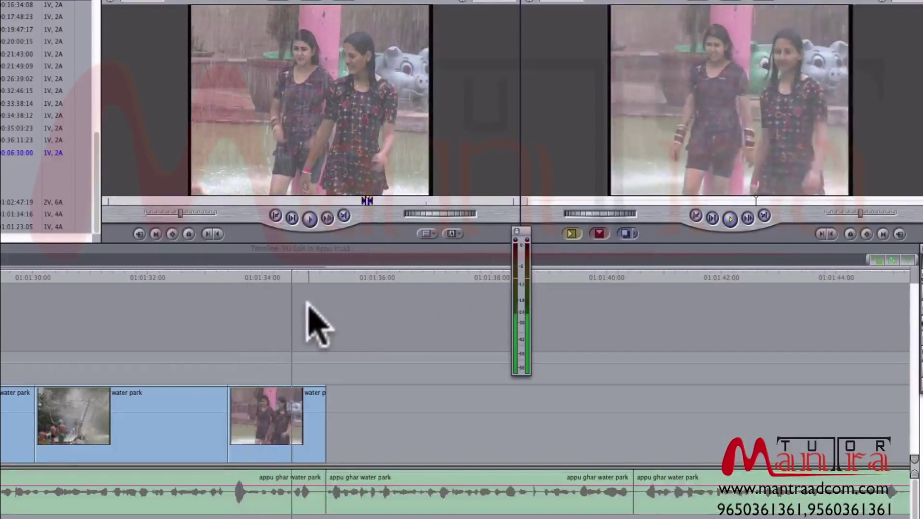
left_click(317, 278)
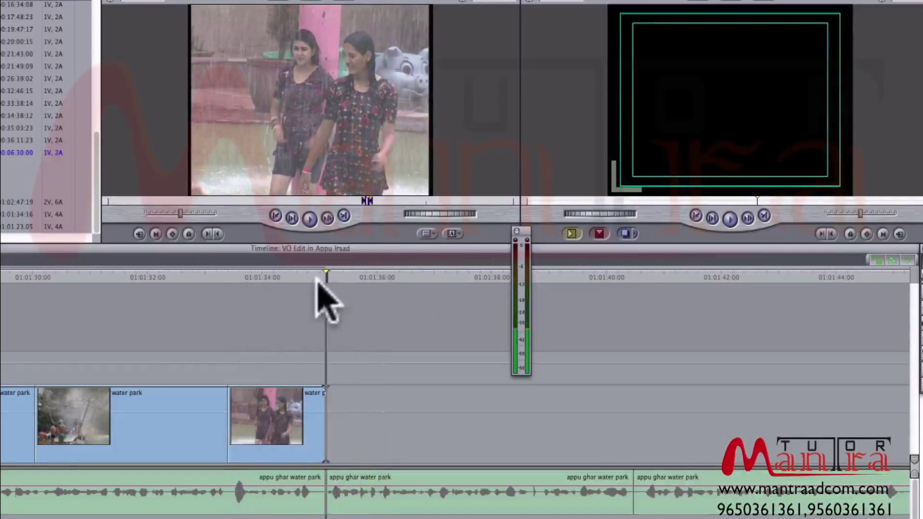
key("i")
key("space")
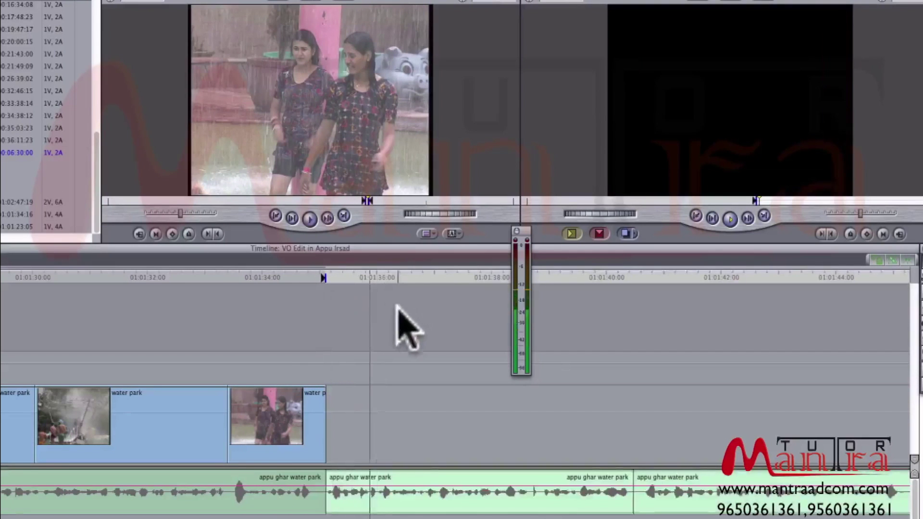
key("space")
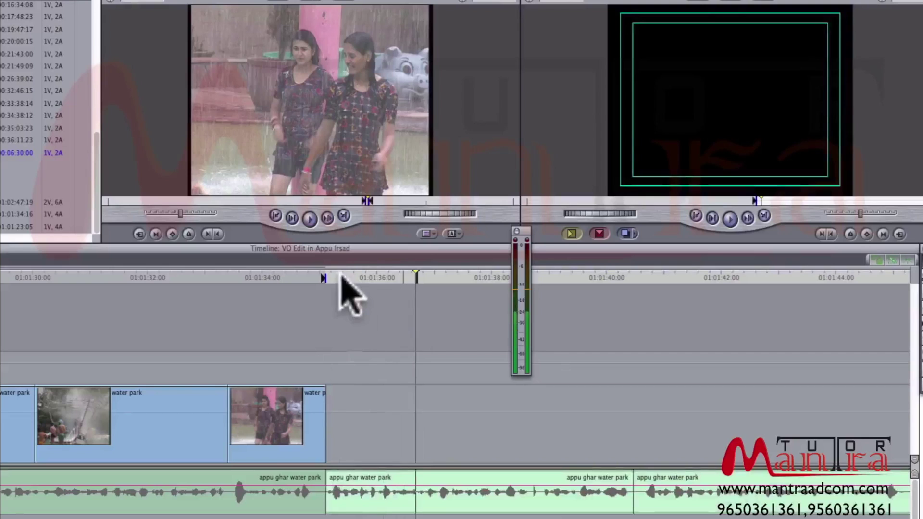
left_click(323, 276)
key("space")
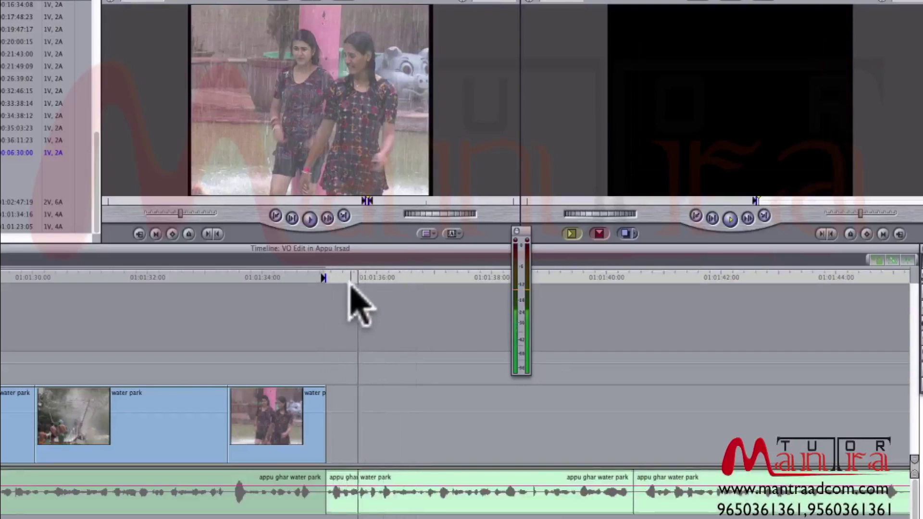
key("space")
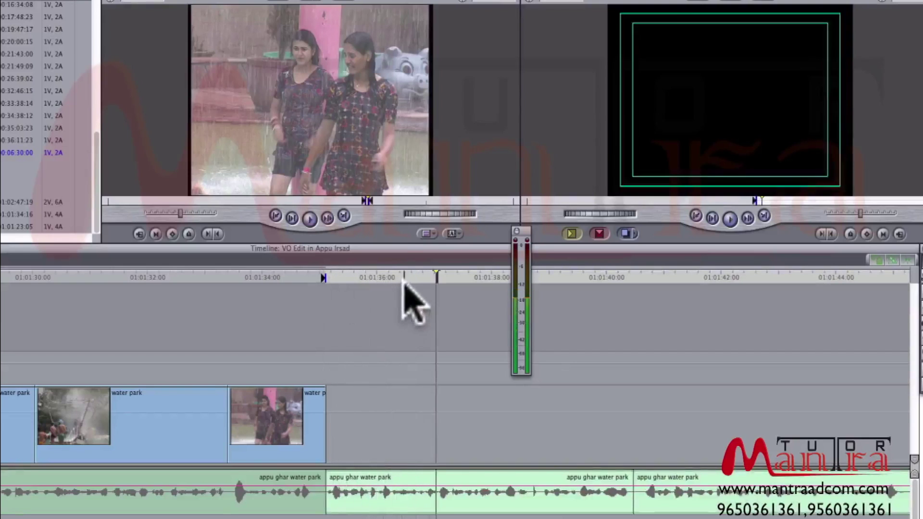
key("o")
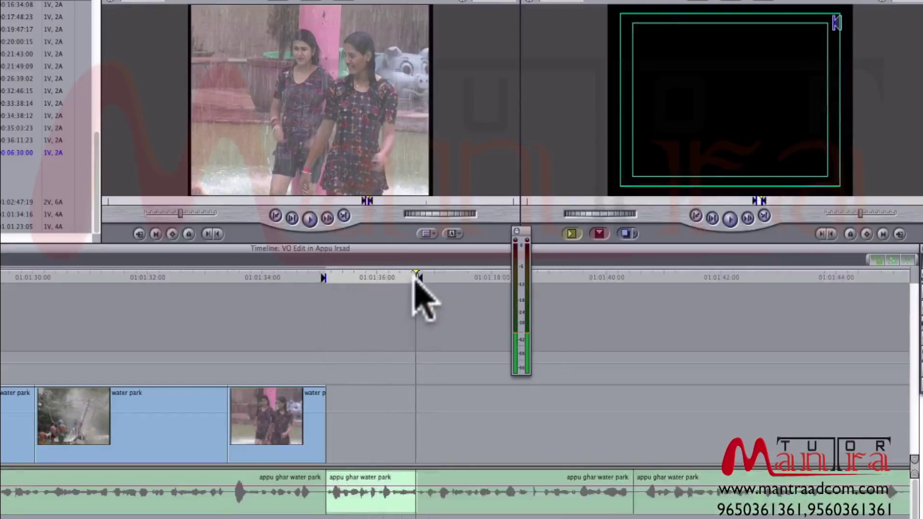
- Listen in short passages to the voice-over from the marked range to the end of the second voice-over clip
key("space")
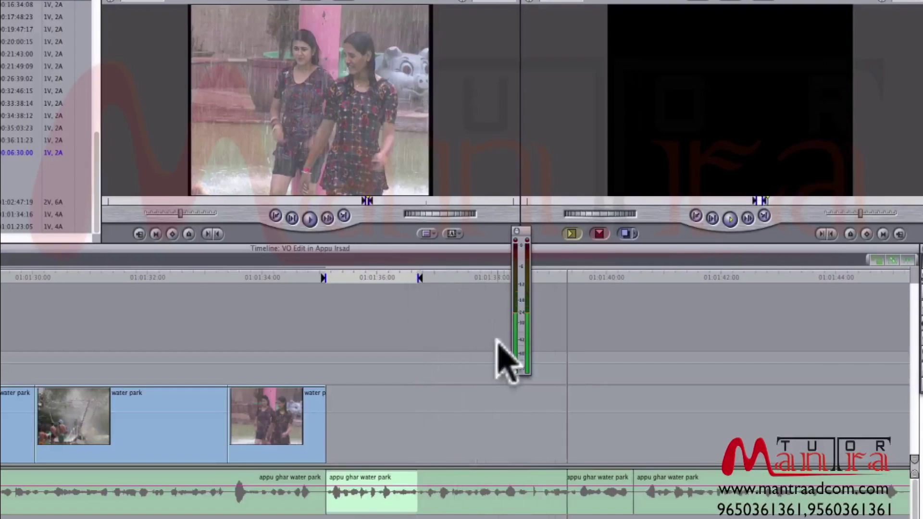
key("space")
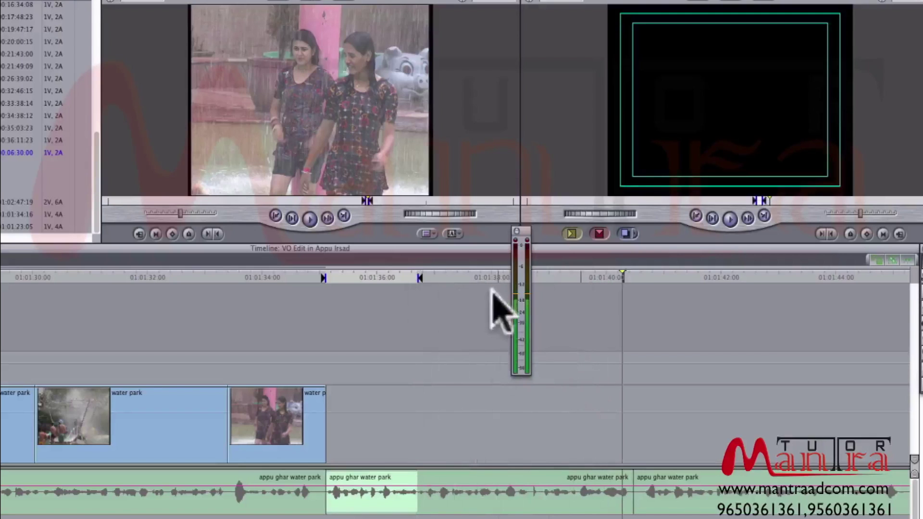
left_click(331, 281)
key("space")
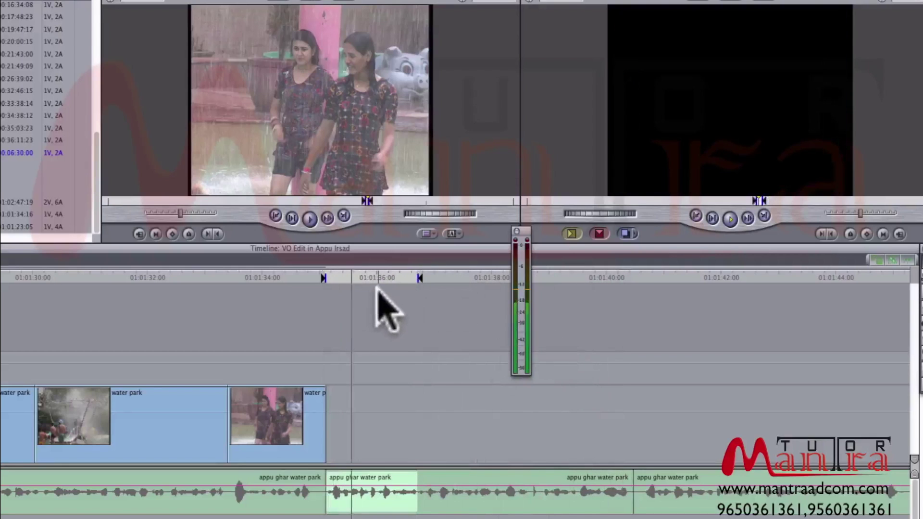
key("space")
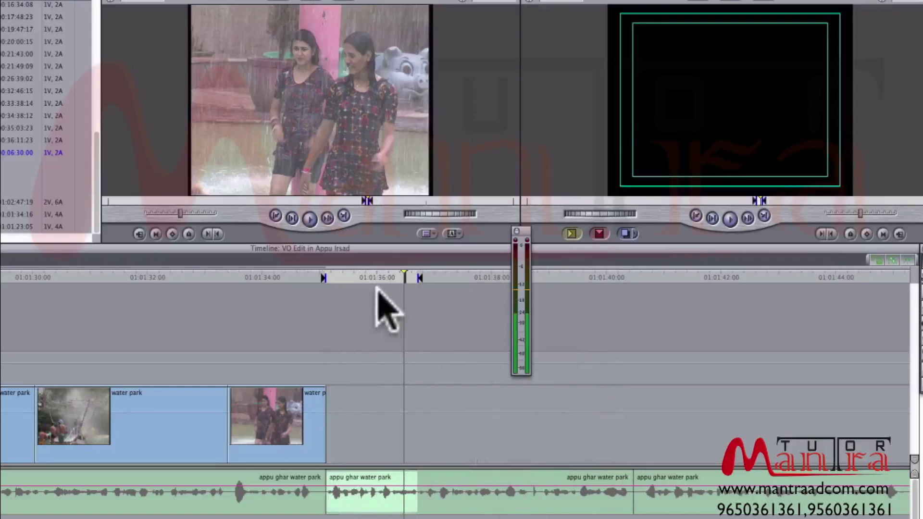
key("space")
key("space")
key("space")
key("space")
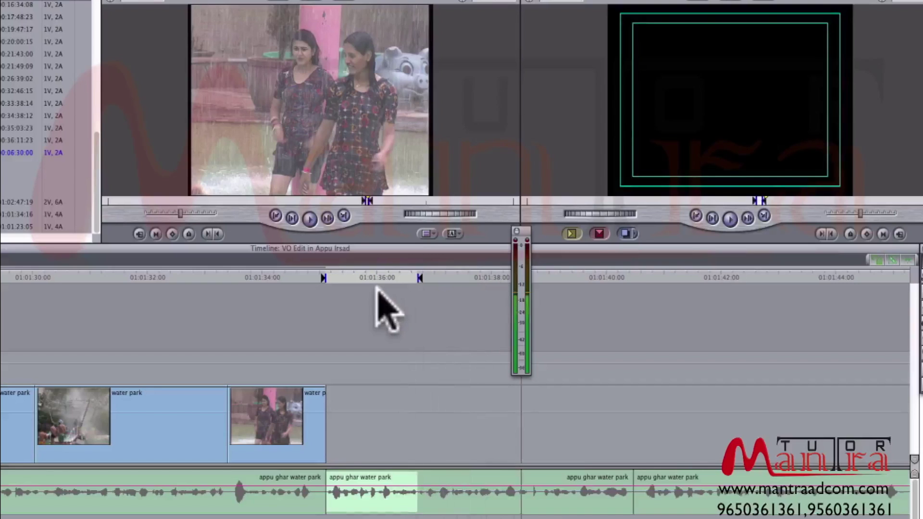
key("space")
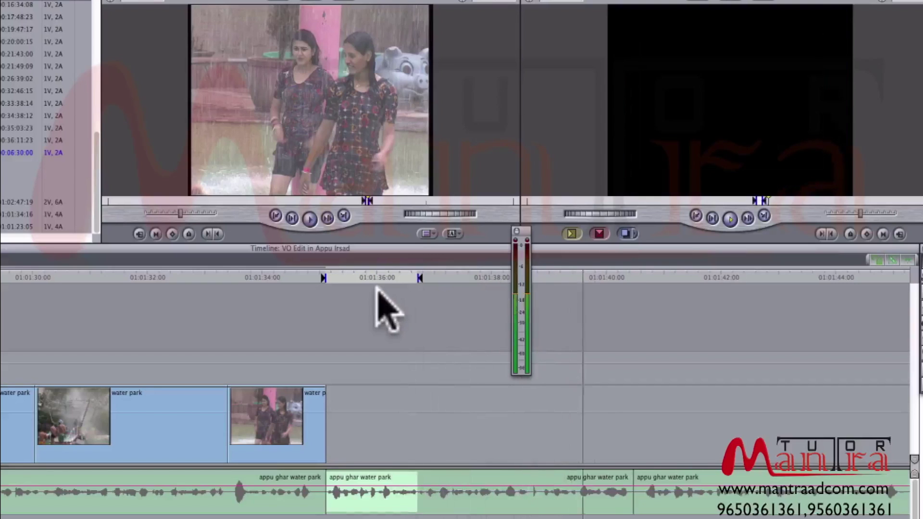
key("space")
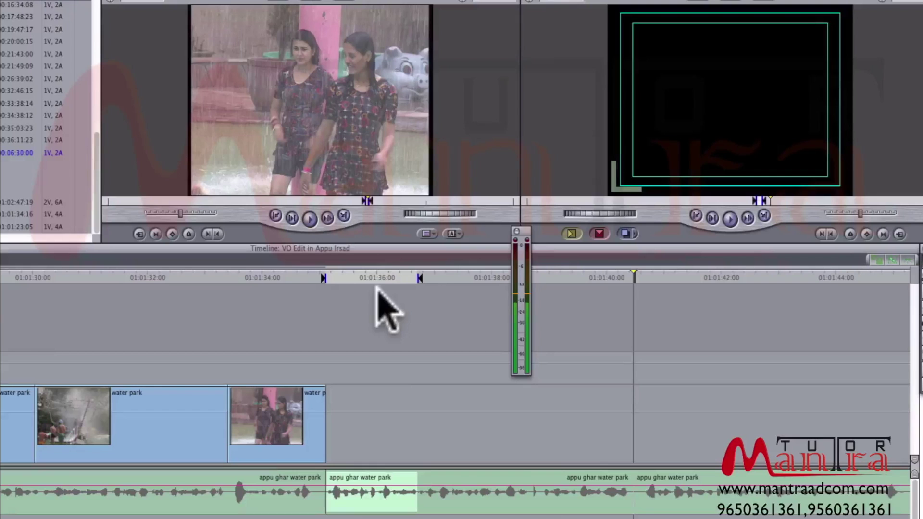
left_click(334, 281)
- Find the wide pool shot near the start of the source footage and set the source In point on it
left_click(191, 201)
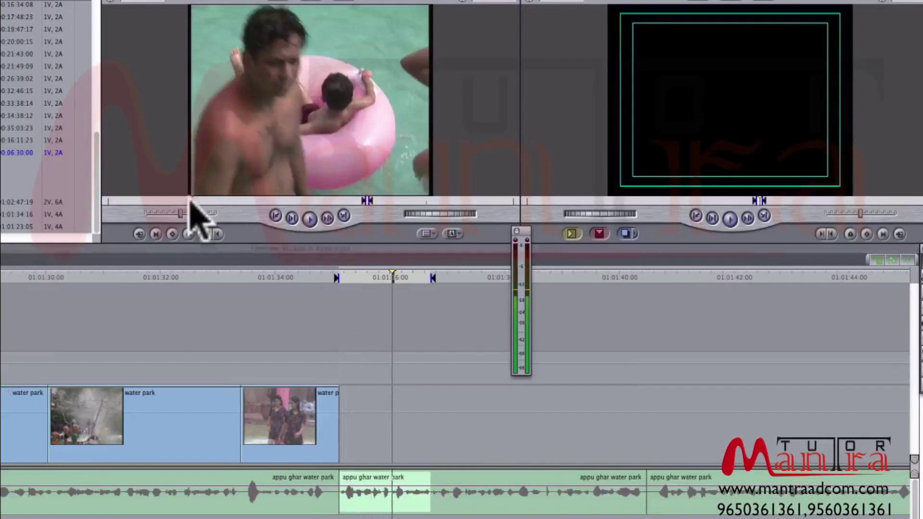
left_click(306, 277)
left_click_drag(306, 273, 303, 272)
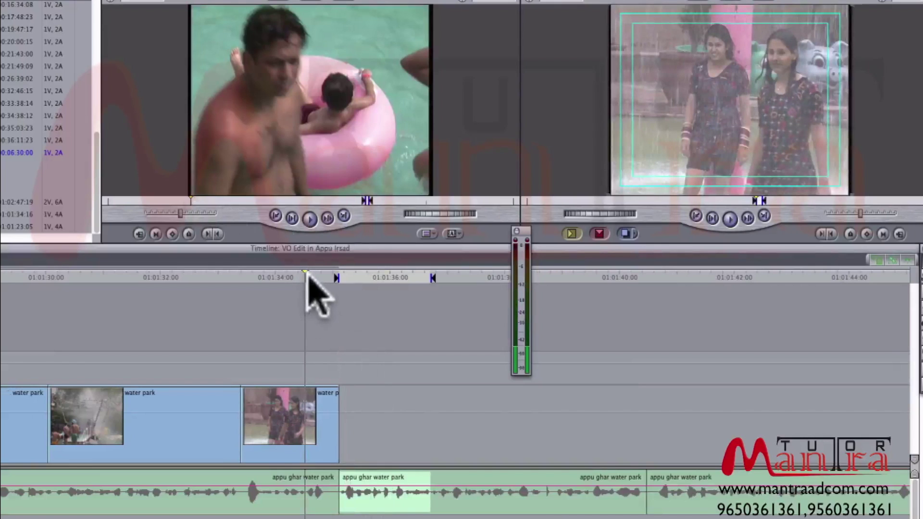
left_click_drag(141, 201, 123, 201)
left_click(208, 234)
key("space")
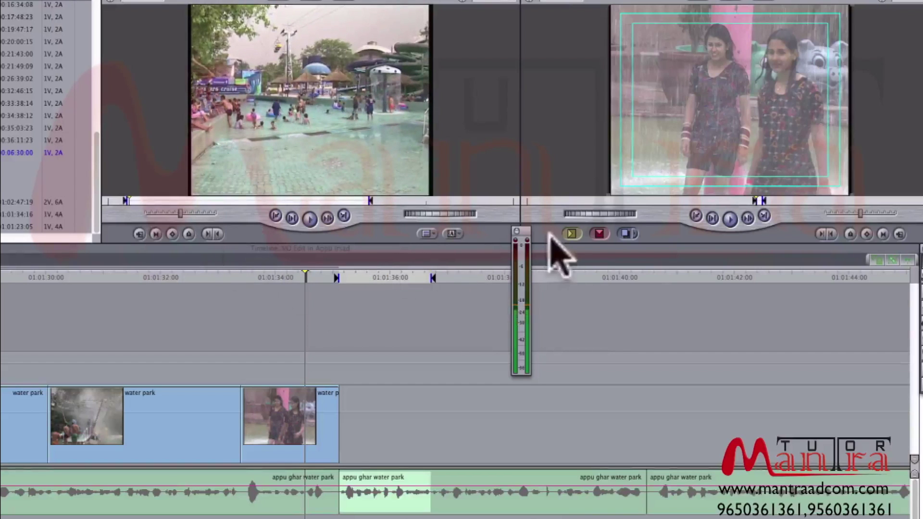
- Try inserting the wide pool shot, undo the insert, and overwrite the shot into the marked range instead
left_click(572, 234)
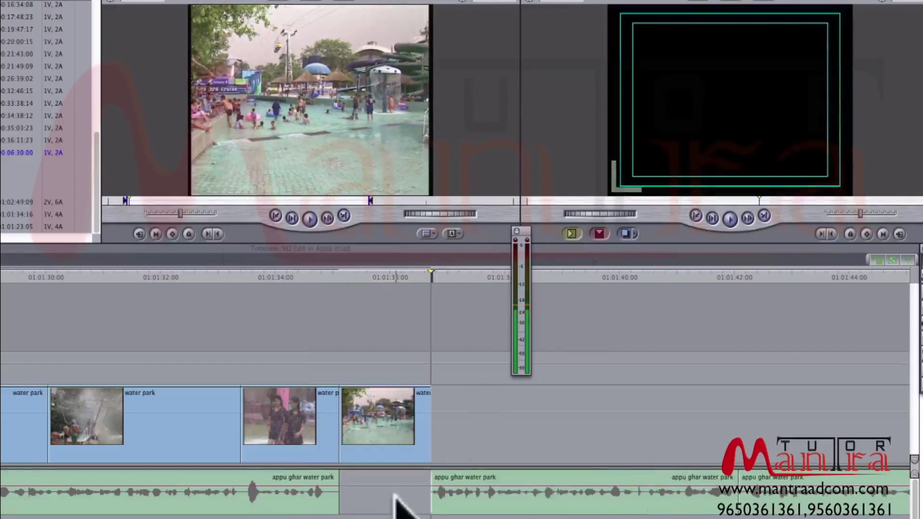
key("super+z")
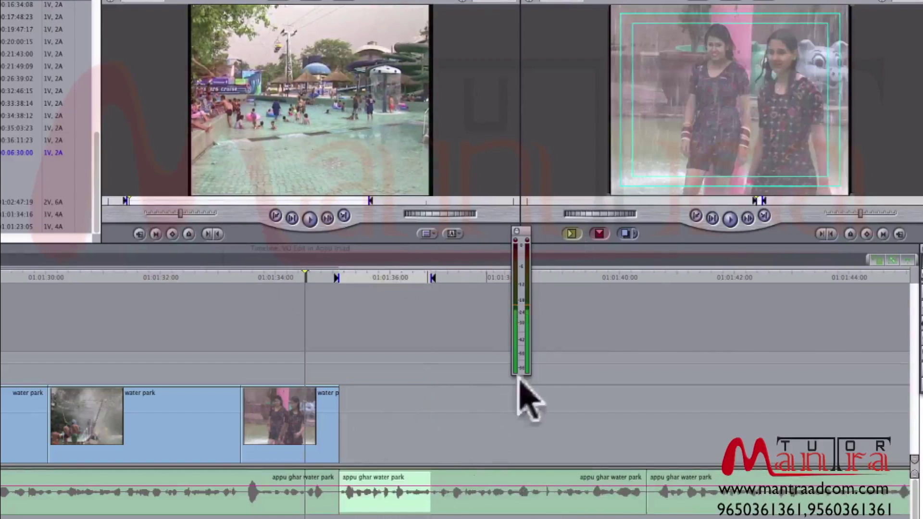
left_click(599, 234)
- Listen to the next voice-over phrase and mark the timeline from the wide pool shot's end to about 01:01:38:17
left_click(339, 275)
key("space")
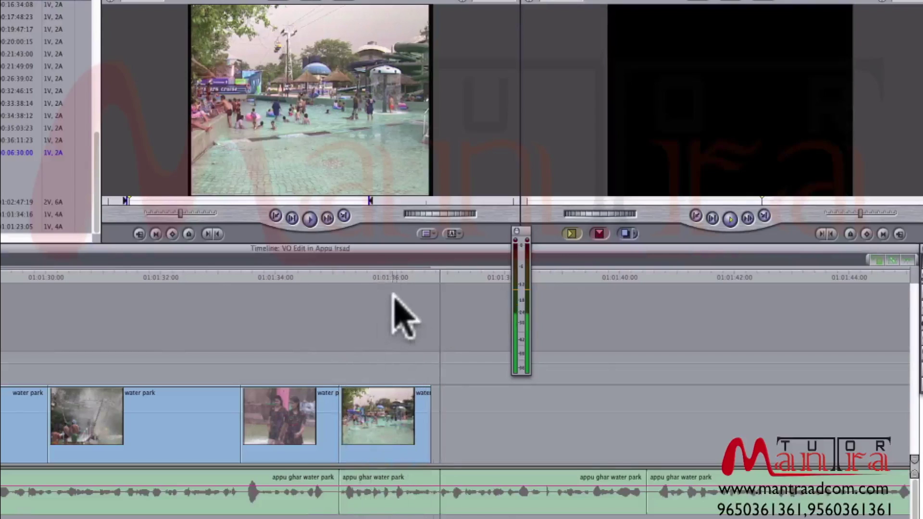
key("space")
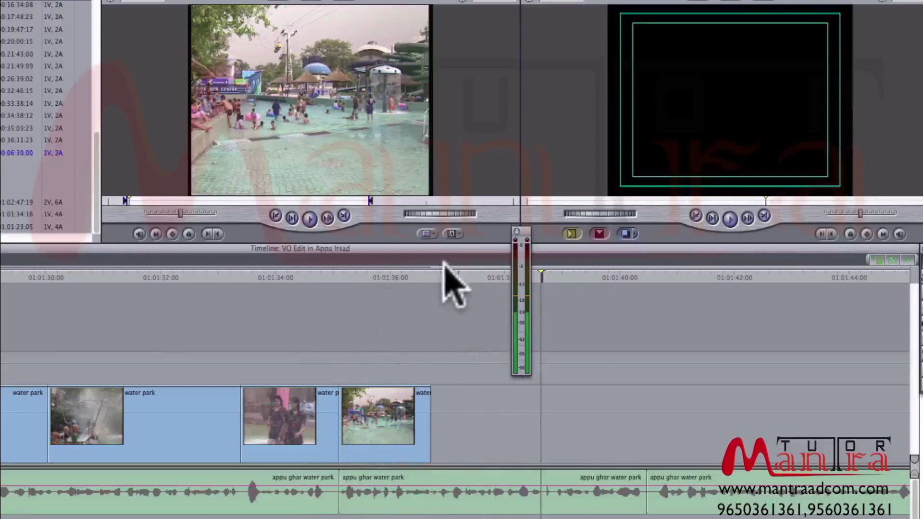
left_click(437, 274)
key("i")
left_click_drag(453, 277, 543, 275)
key("o")
left_click(465, 278)
key("space")
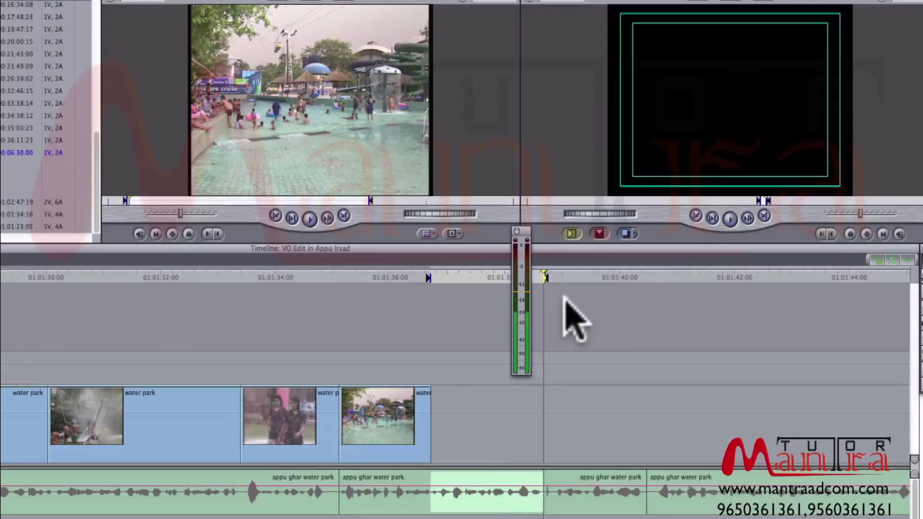
- Set the source In point on the multicoloured slide shot, overwrite it into the marked range, and play the edit through to the next phrase
left_click_drag(335, 203, 425, 216)
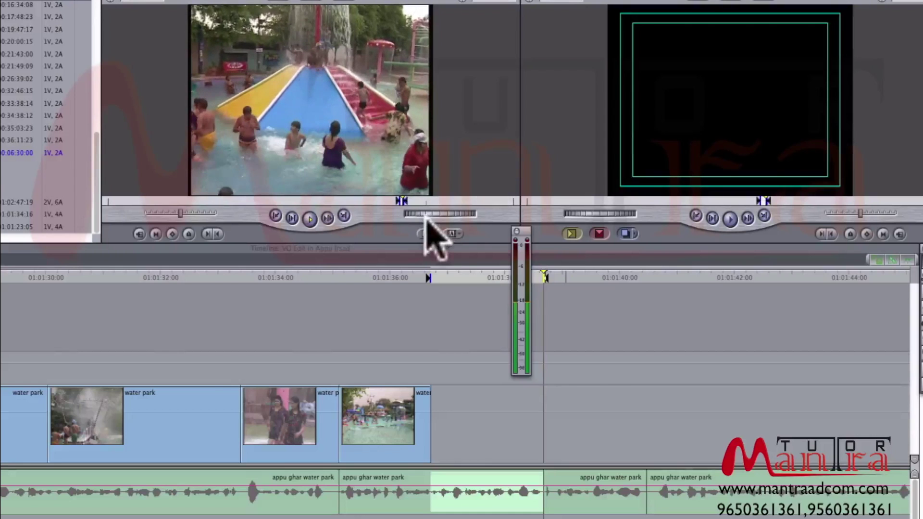
left_click(599, 234)
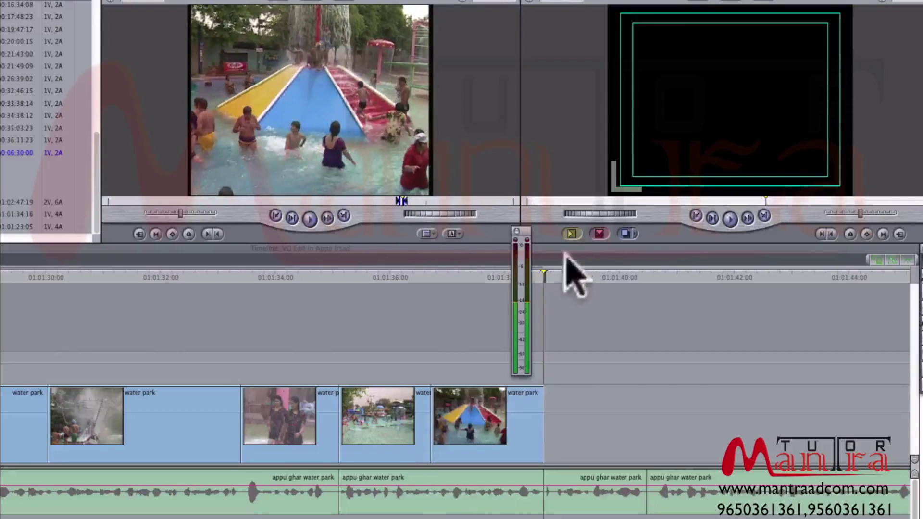
left_click(437, 276)
key("space")
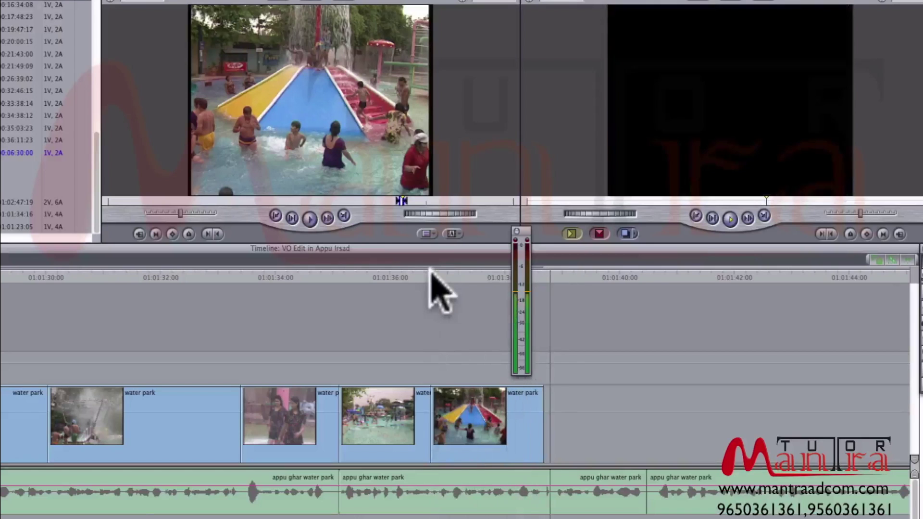
- Find the pink swim ring shot in the source footage and mark source In and Out points around it
left_click(419, 201)
left_click_drag(418, 201, 447, 202)
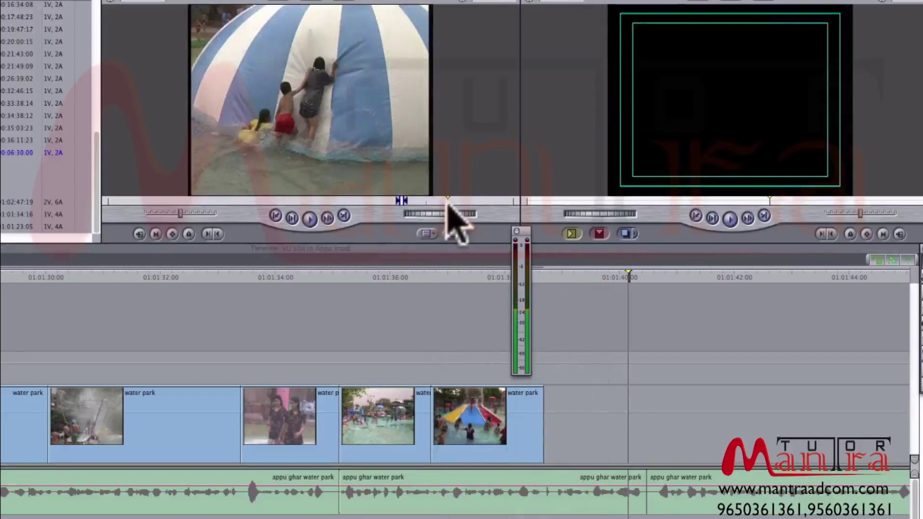
left_click_drag(449, 201, 265, 201)
key("space")
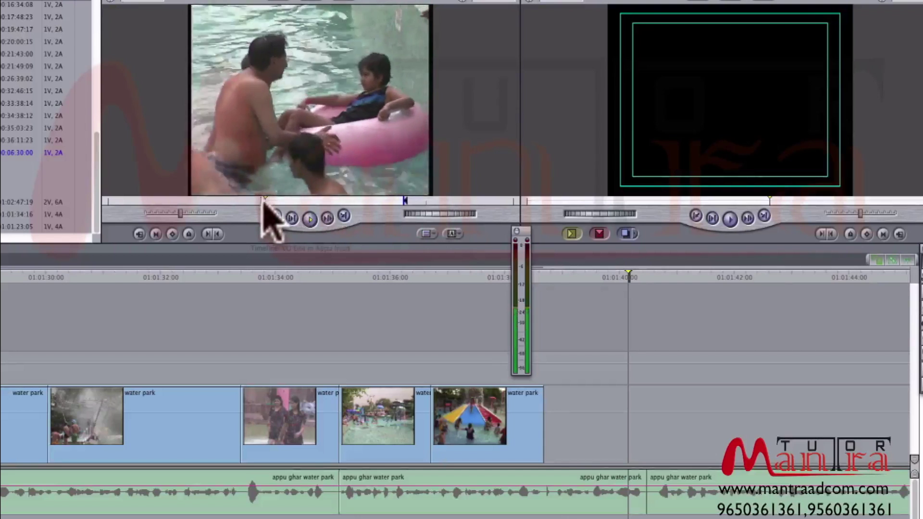
key("o")
- Mark the timeline from the multicoloured slide shot's end to the end of the current voice-over clip, at about 01:01:40:11
left_click(546, 277)
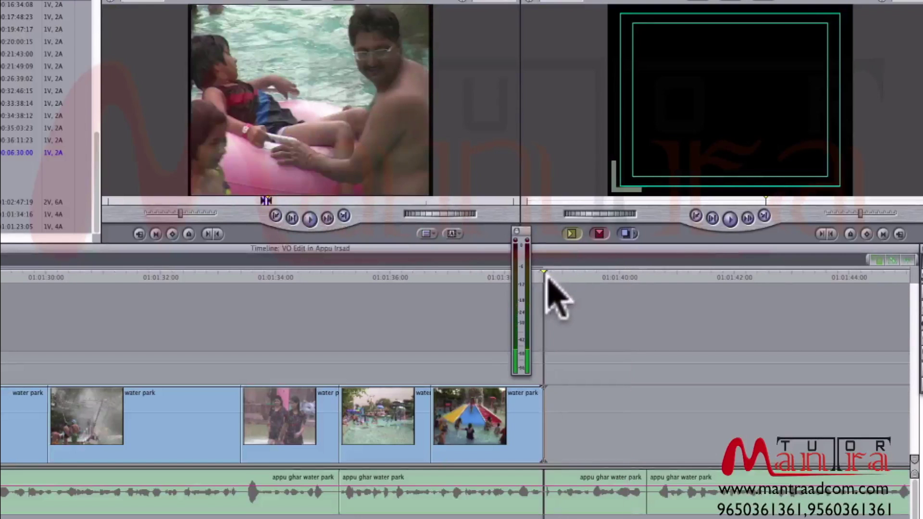
key("i")
left_click_drag(552, 278, 646, 277)
key("o")
- Set the source In point earlier, on the man beside the child in the pink swim ring, and overwrite the shot into the marked range
left_click(249, 200)
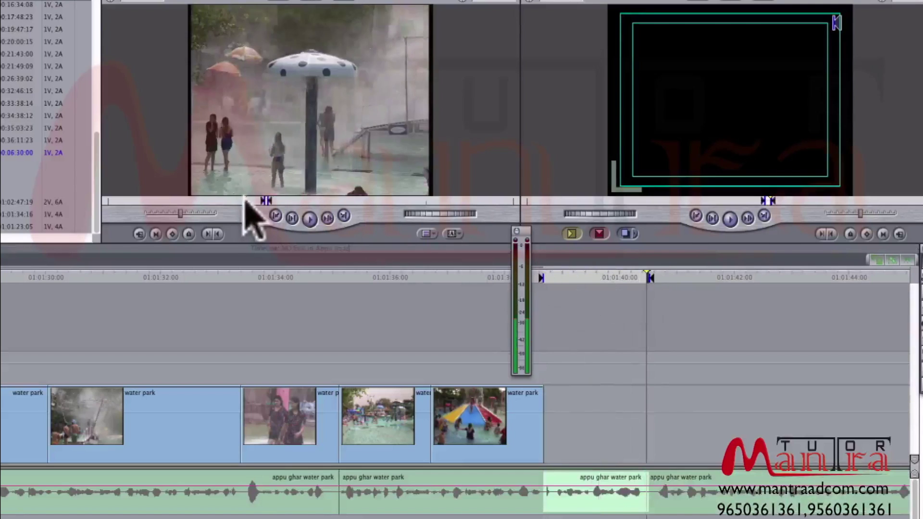
left_click_drag(249, 200, 259, 198)
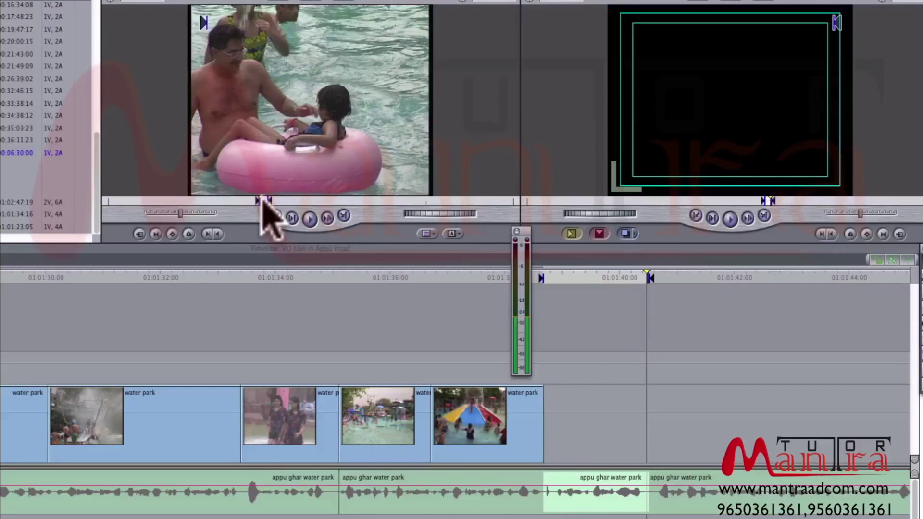
key("F10")
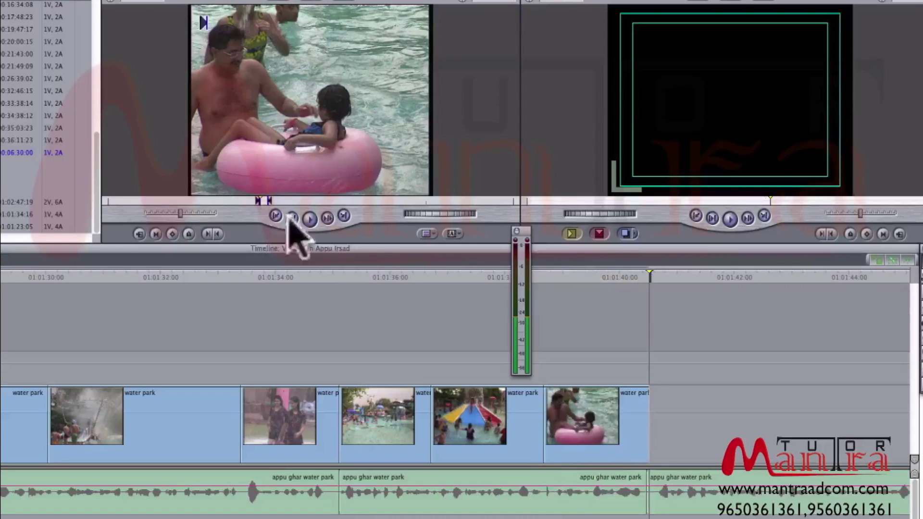
- Move the audio meters clear of the timeline and listen to the next voice-over passage after the pink swim ring shot
left_click_drag(525, 230, 523, 67)
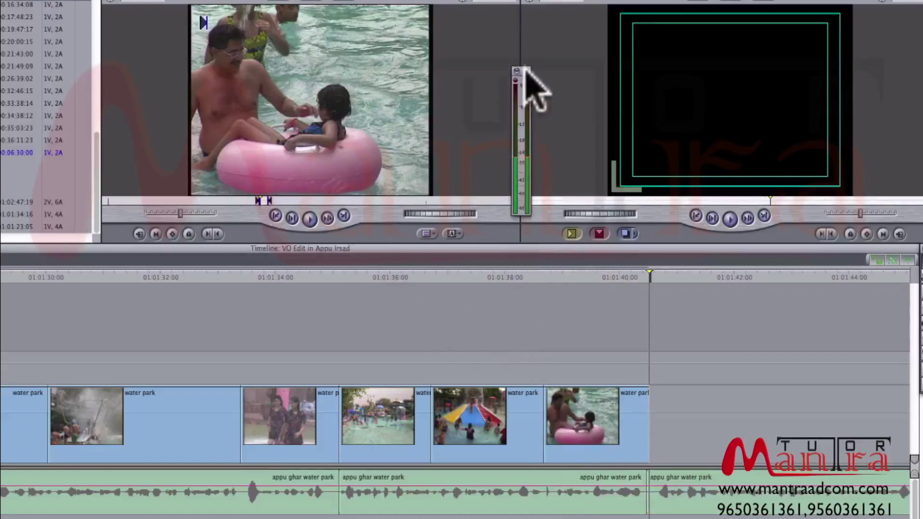
left_click(520, 269)
key("space")
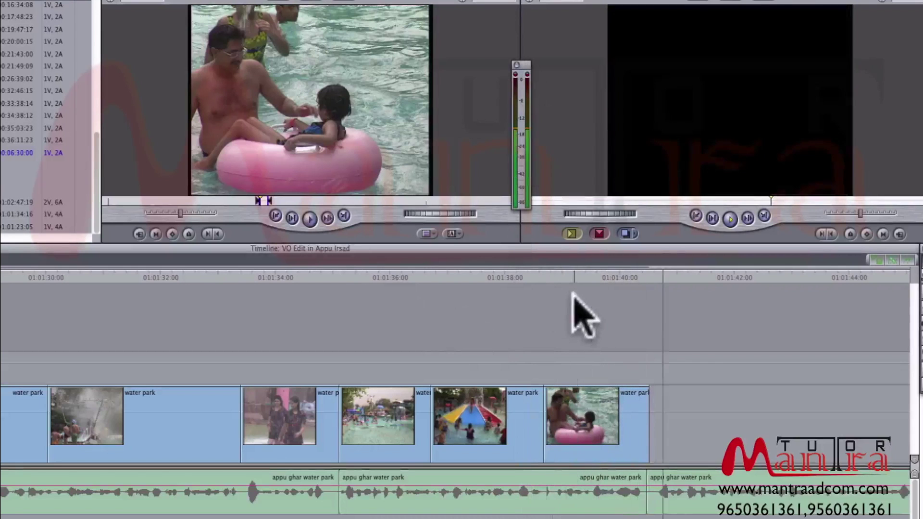
scroll(572, 295, "right", 5)
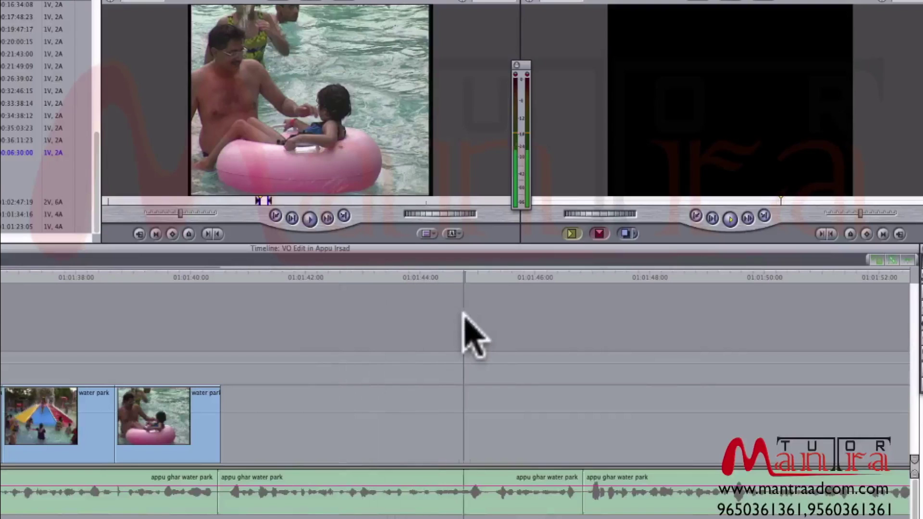
key("space")
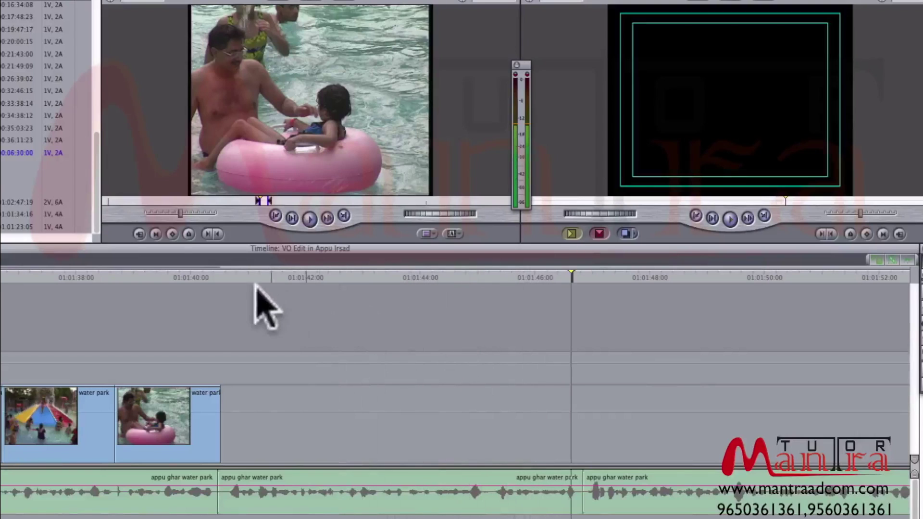
- Mark the timeline from the pink swim ring shot's end to about 01:01:42:10, replaying the start of the voice-over phrase
left_click(220, 275)
key("space")
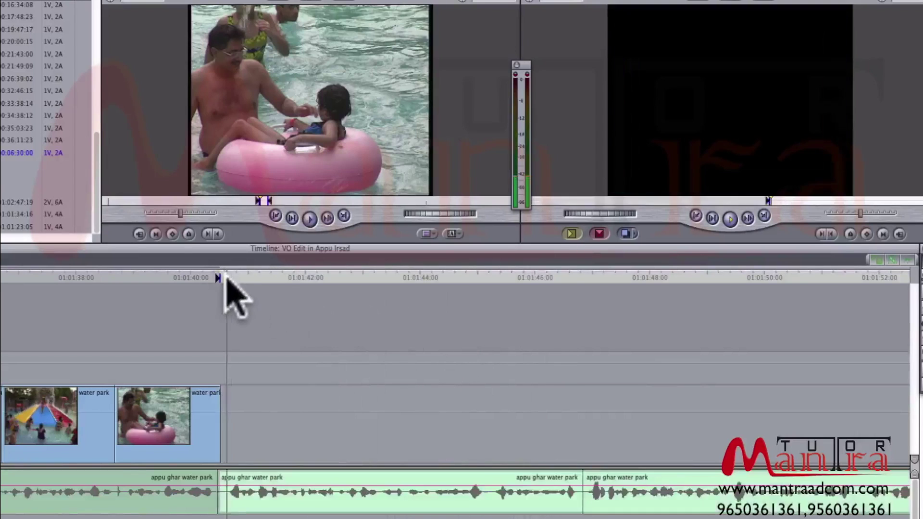
left_click(329, 283)
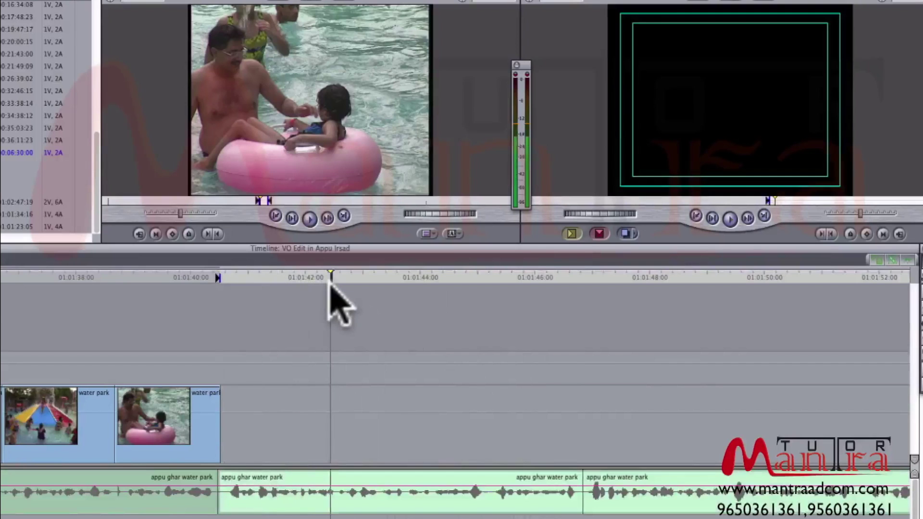
key("o")
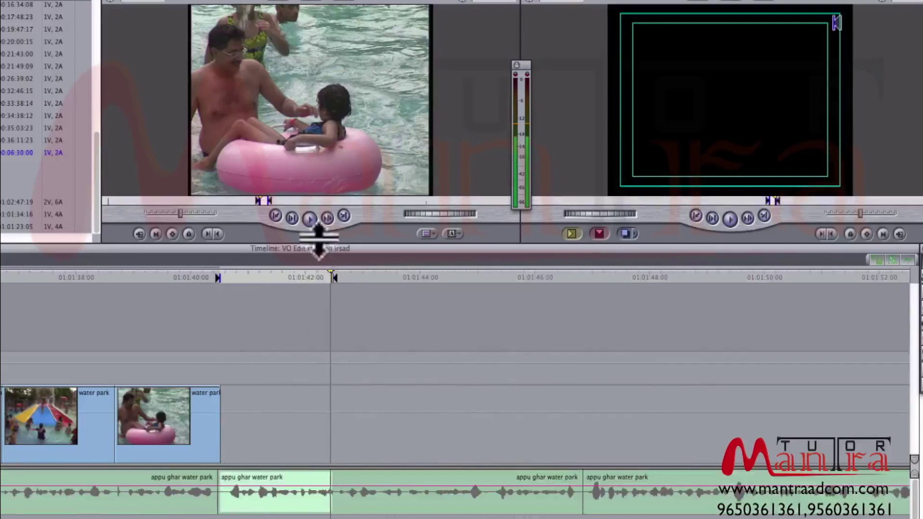
- Find the family under the red-pole shower in the source footage, set the In point there, and overwrite the shot into the marked range
left_click(302, 200)
left_click(317, 199)
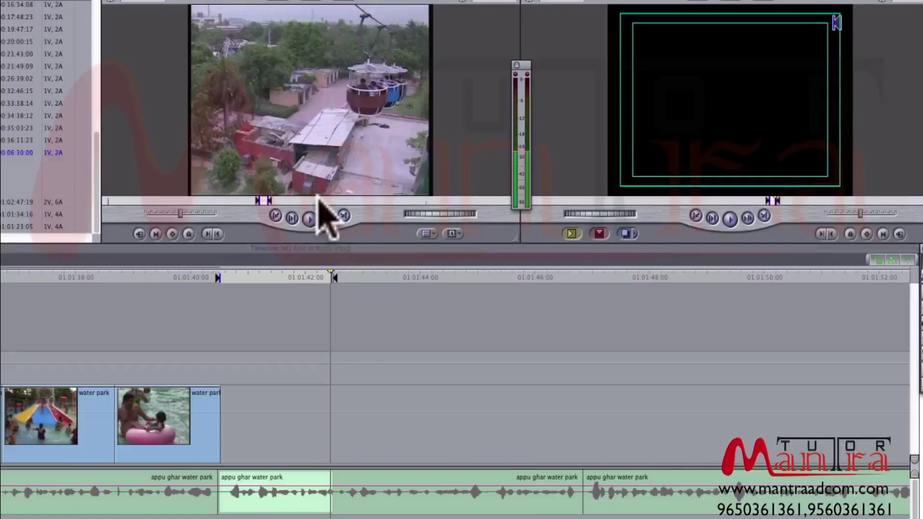
left_click_drag(317, 197, 356, 197)
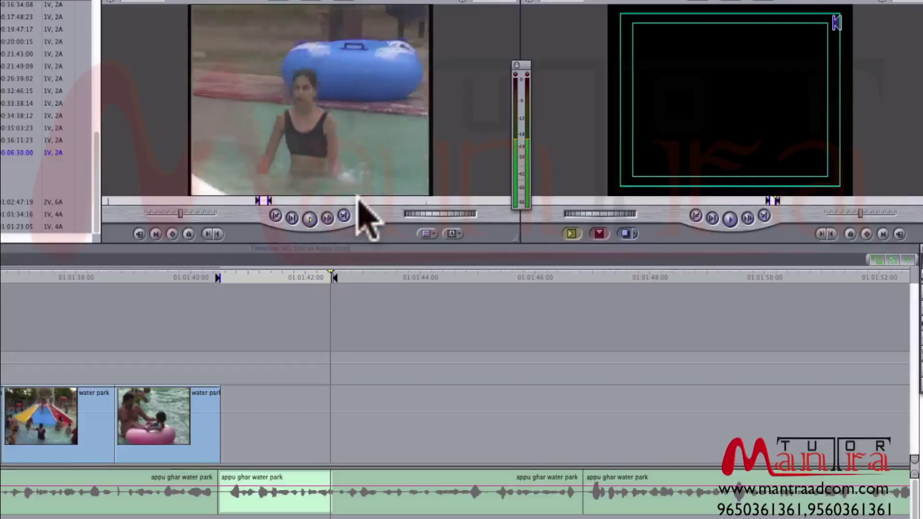
left_click_drag(368, 201, 420, 202)
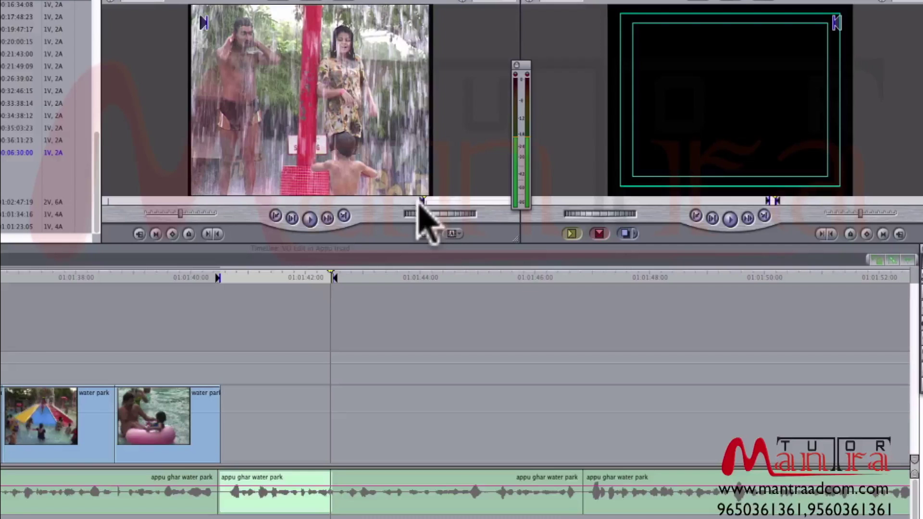
left_click(601, 233)
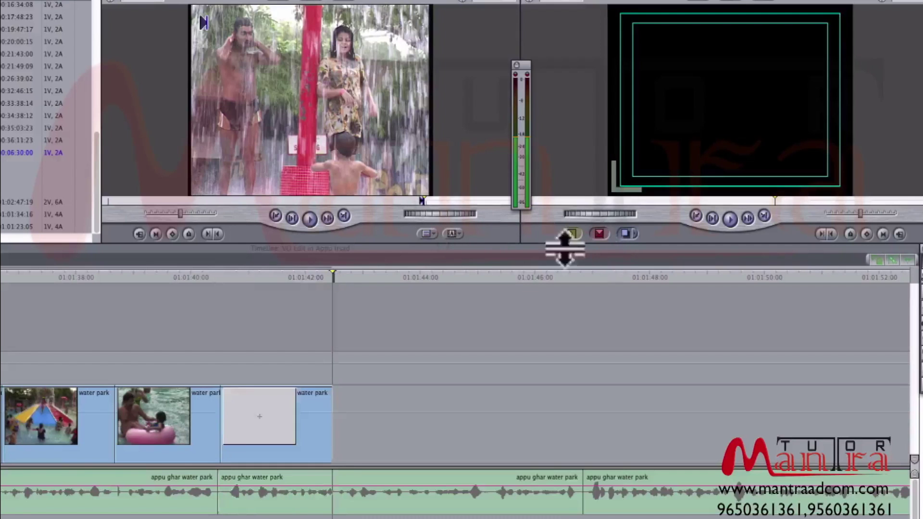
- Play back the shower shot, listen to the following phrase, and mark the timeline from the shot's end to about 01:01:45:06
left_click(225, 277)
key("space")
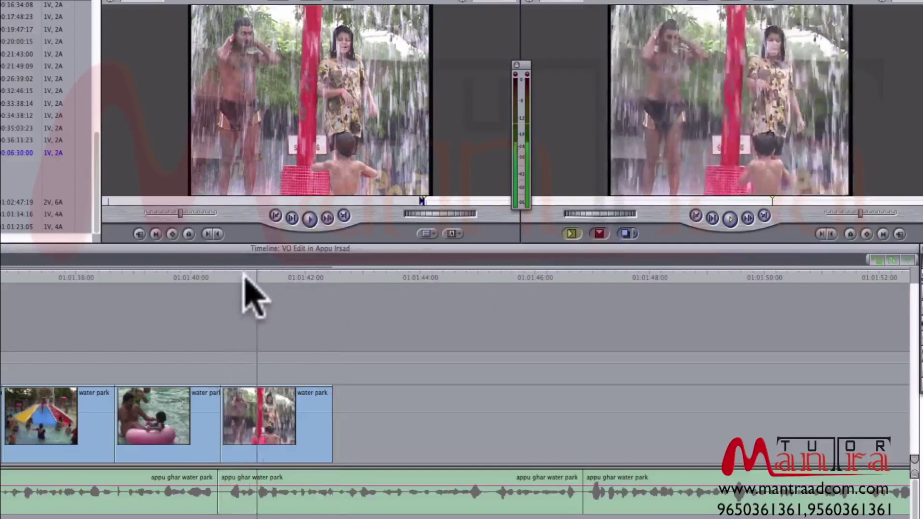
key("space")
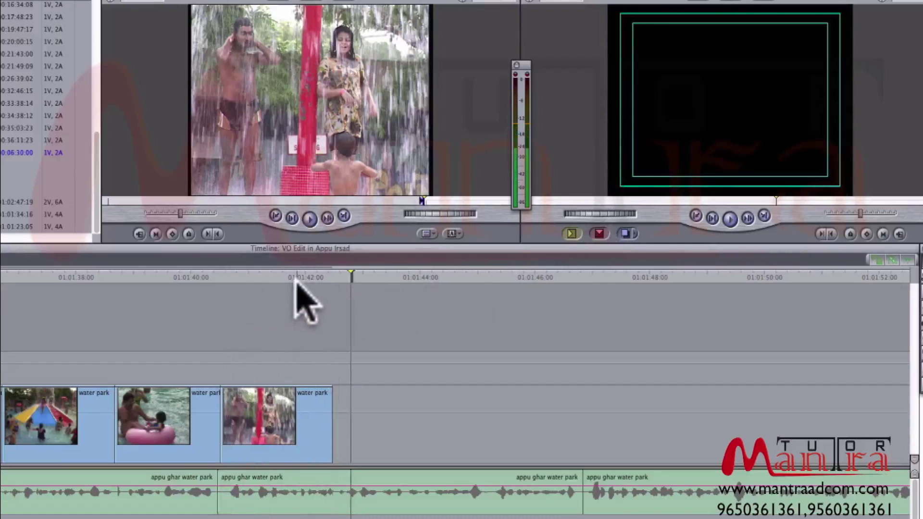
key("i")
key("space")
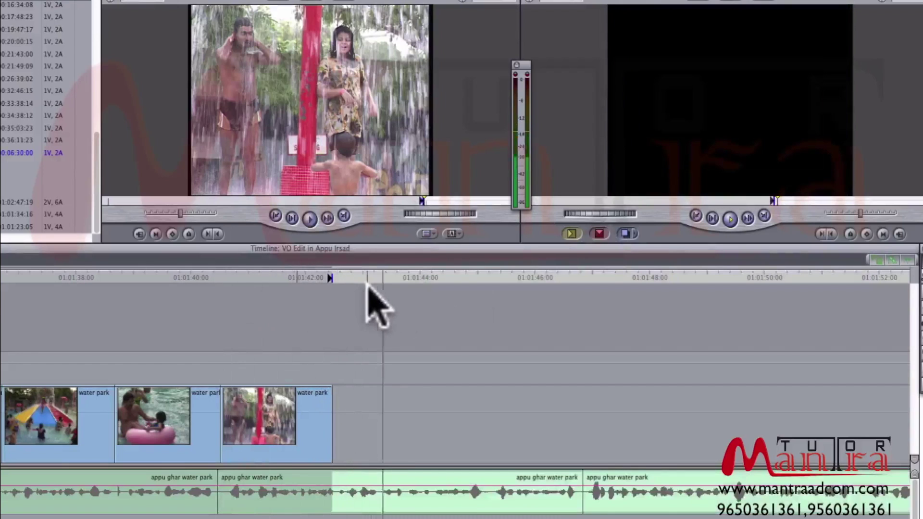
key("space")
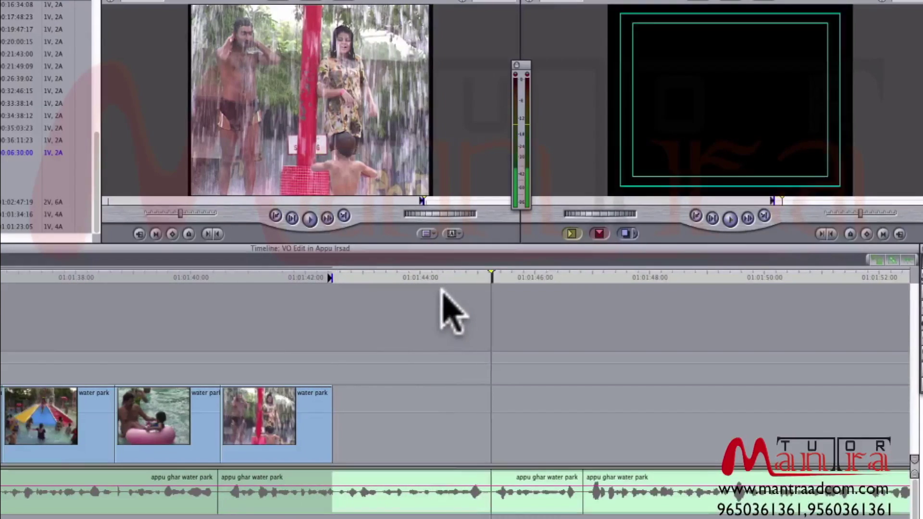
key("o")
- Set the source In point on the pink pole shot, overwrite it into the marked range, and play back the result
left_click(383, 207)
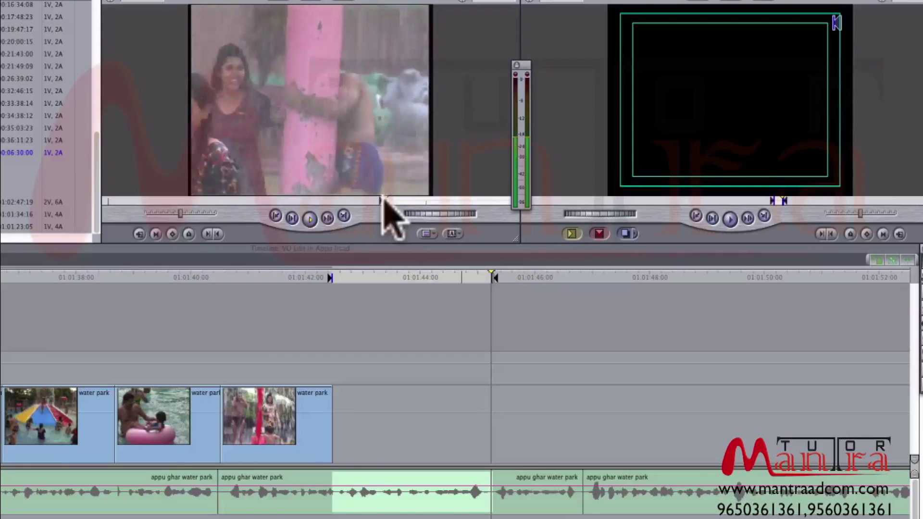
left_click(333, 278)
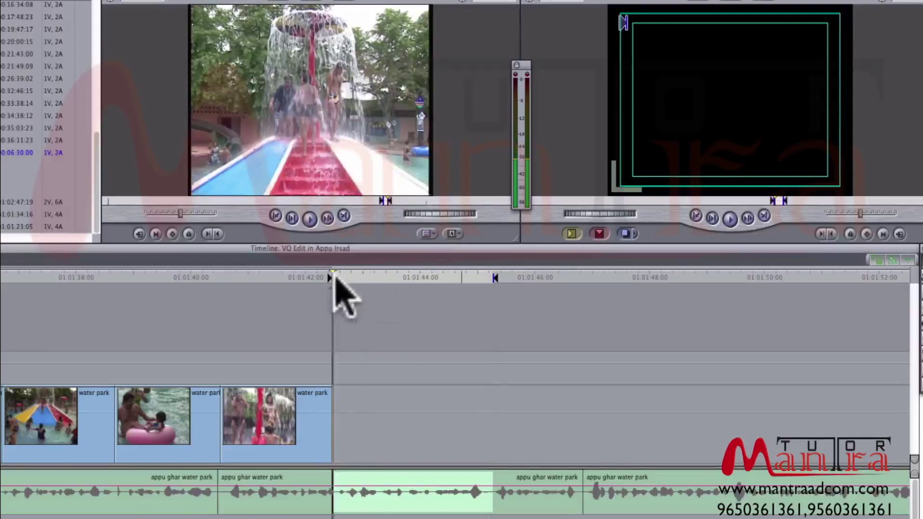
left_click(598, 233)
left_click(330, 276)
key("space")
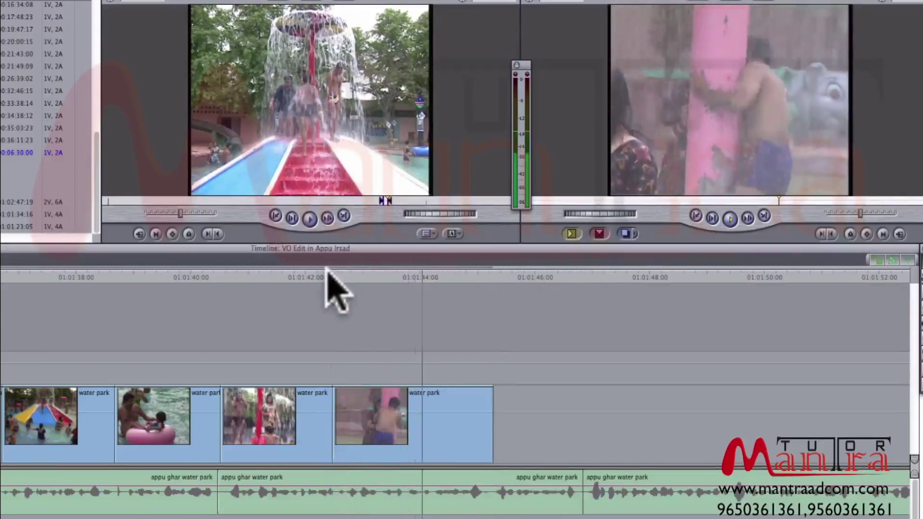
- Trim the stray fountain frames off the end of the pink pole clip and shift the clip to end with the voice-over phrase
left_click(491, 275)
key("Left")
key("Left")
key("Left")
key("Left")
key("Left")
key("Left")
key("Left")
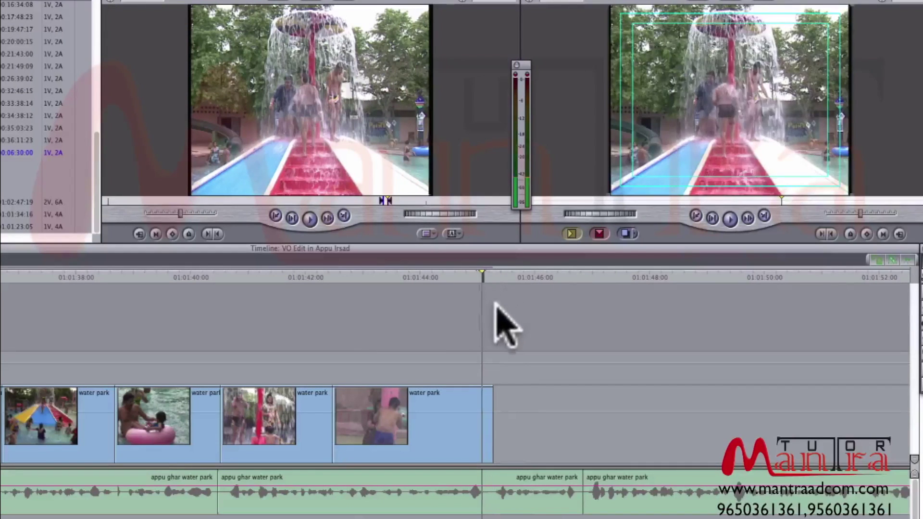
key("Down")
key("Left")
key("Left")
key("Left")
key("Left")
key("Left")
key("Left")
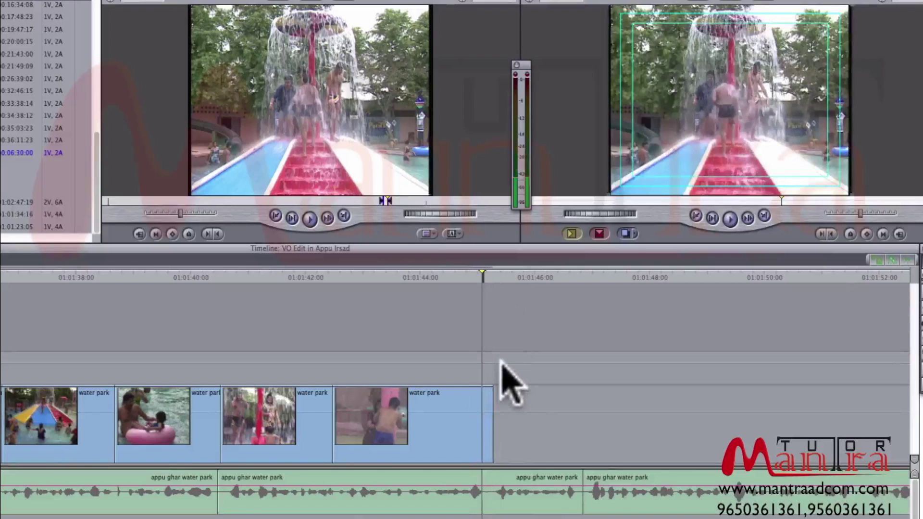
key("Left")
key("Left")
key("Left")
key("Left")
left_click_drag(493, 398, 416, 406)
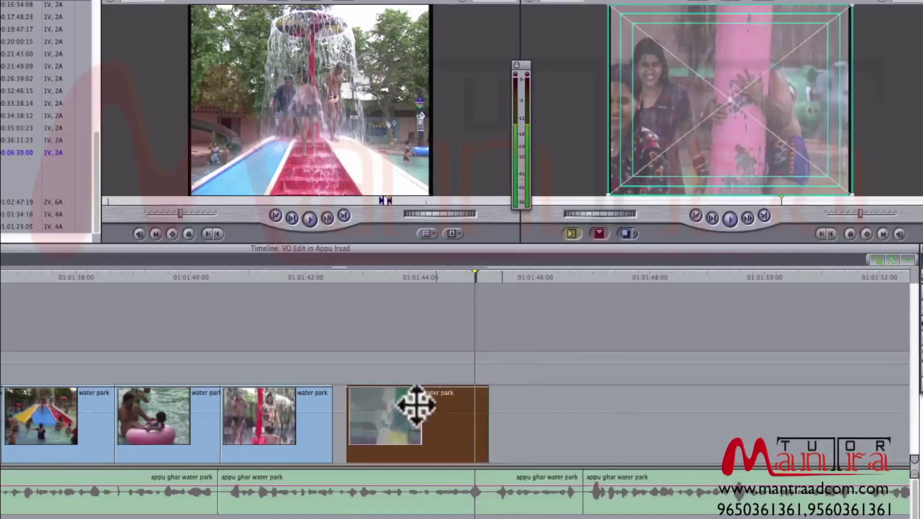
- Extend the shower clip's end to close the gap before the pink pole clip and play back the join
left_click_drag(348, 407, 343, 407)
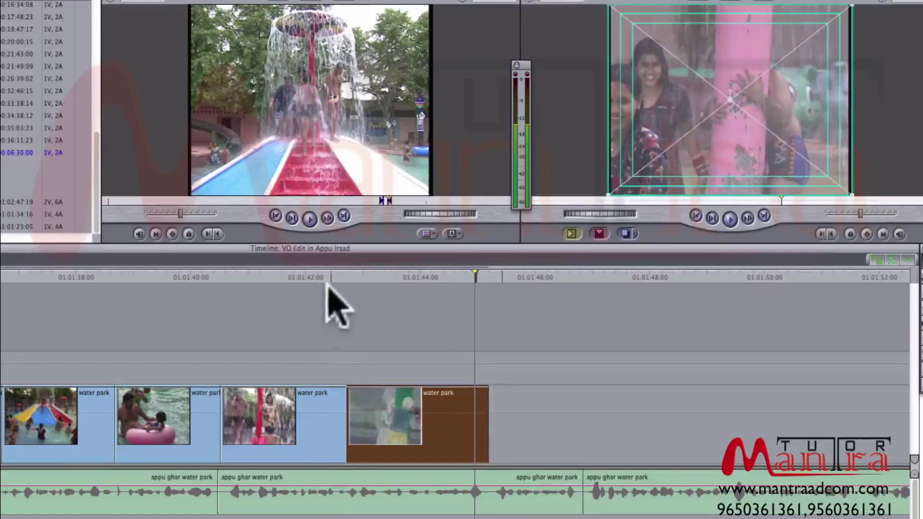
left_click(310, 275)
key("space")
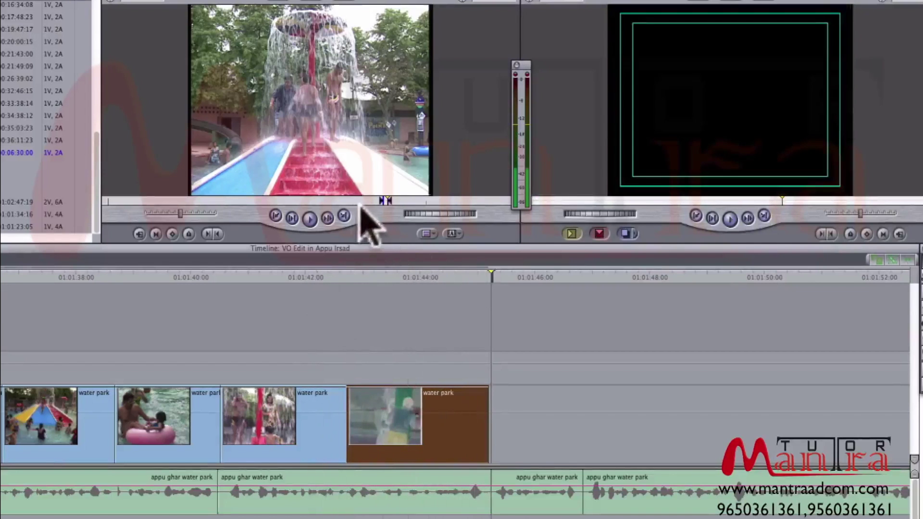
- Mark the timeline from the pink pole clip's end to the end of the voice-over clip and look through the source footage for a matching shot
left_click(340, 220)
left_click(488, 272)
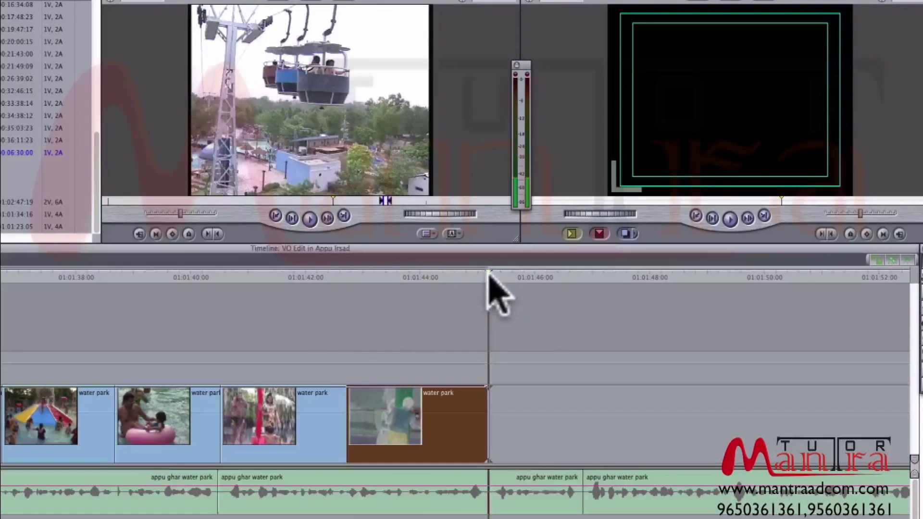
key("i")
left_click(584, 273)
key("o")
left_click_drag(411, 202, 472, 202)
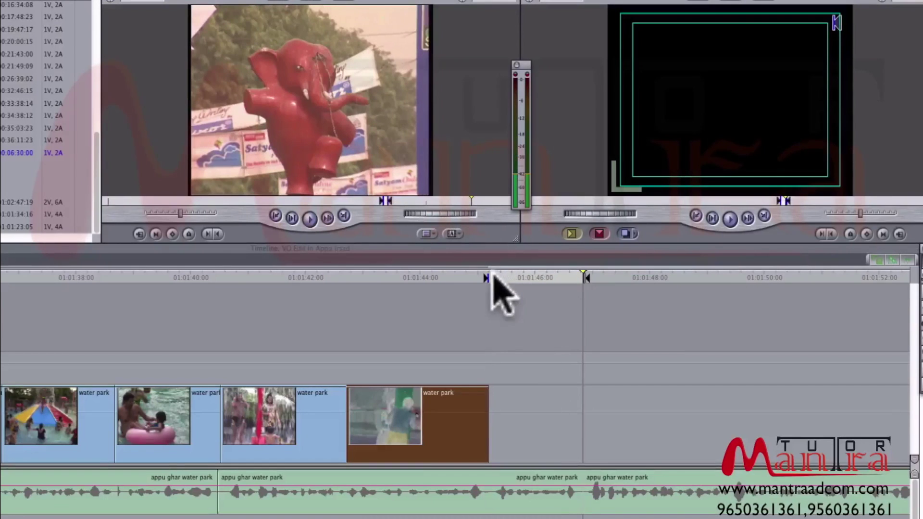
mouse_move(419, 202)
left_mouse_down()
mouse_move(473, 203)
mouse_move(358, 201)
left_mouse_up()
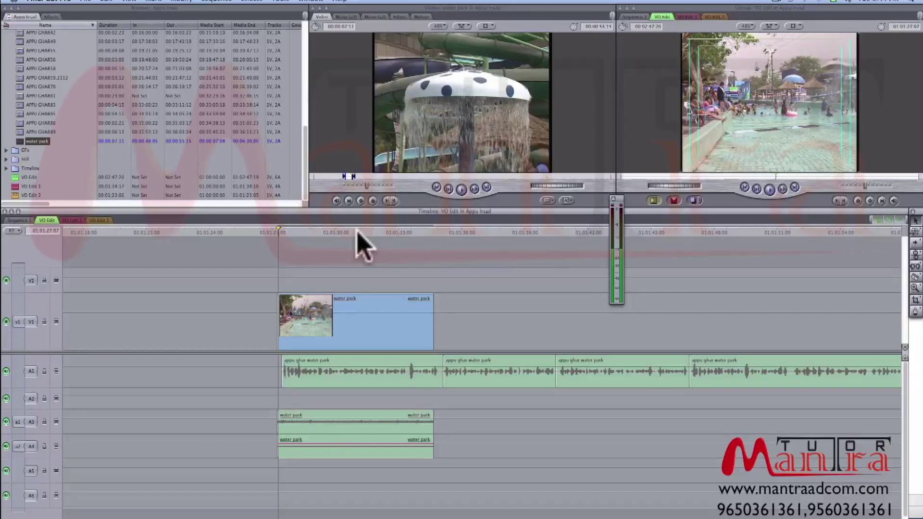
- Enlarge the video track area of the timeline by lowering the divider above the audio tracks
left_click_drag(388, 353, 384, 368)
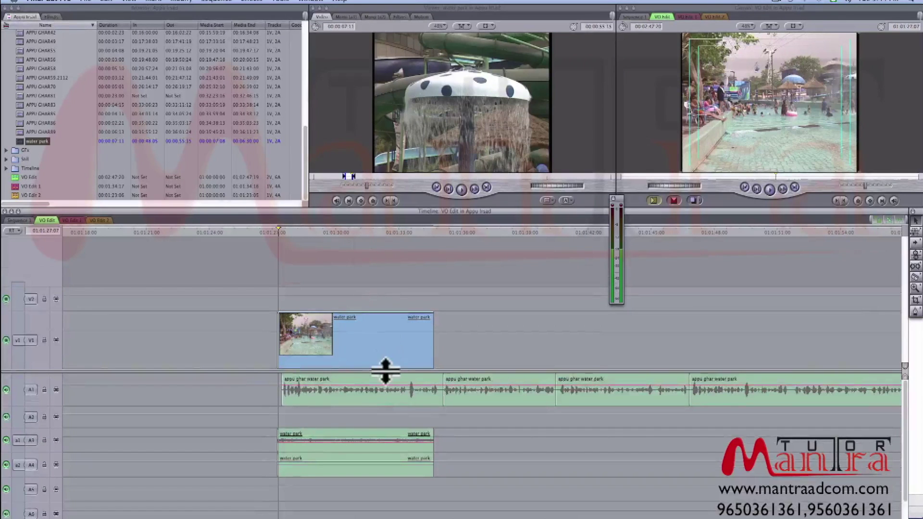